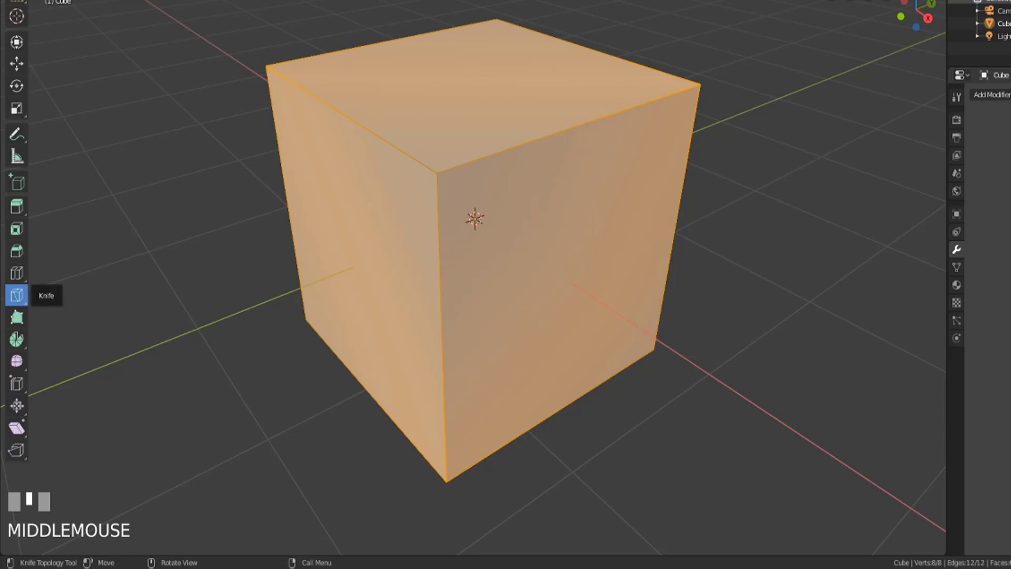
Make the Knife the active cutting tool, cancelling a stray K cut
click(16, 295)
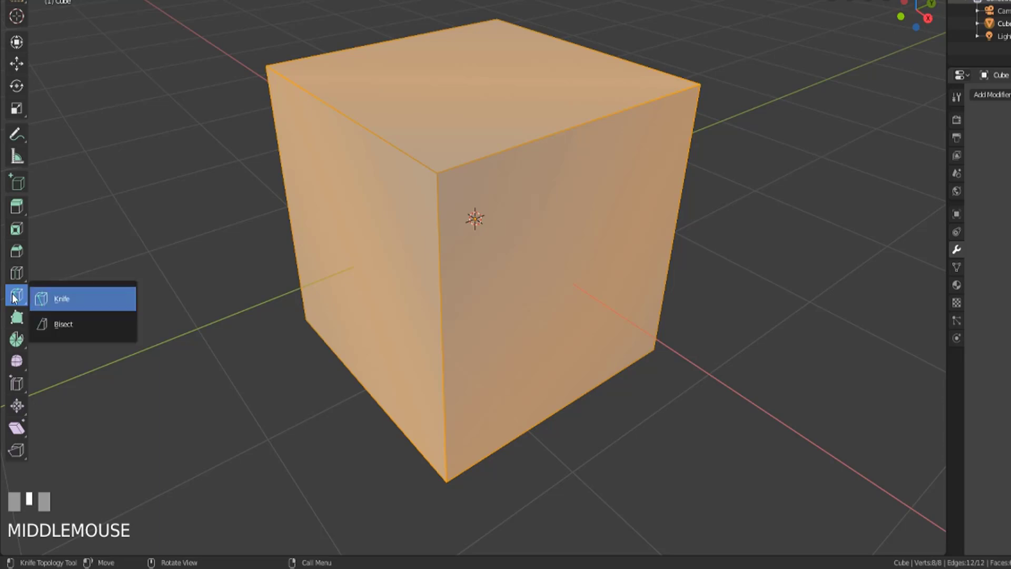
click(59, 305)
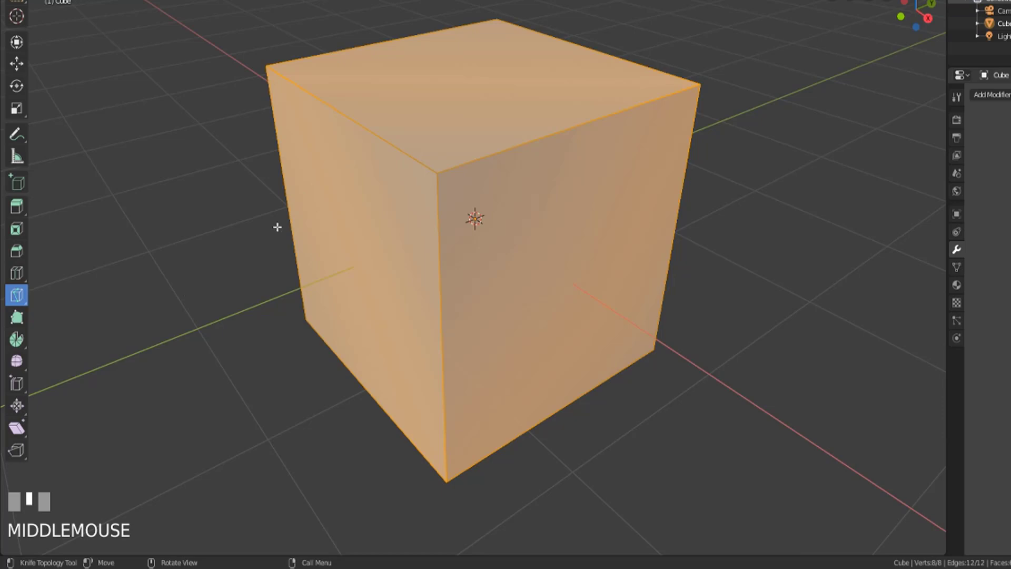
key(k)
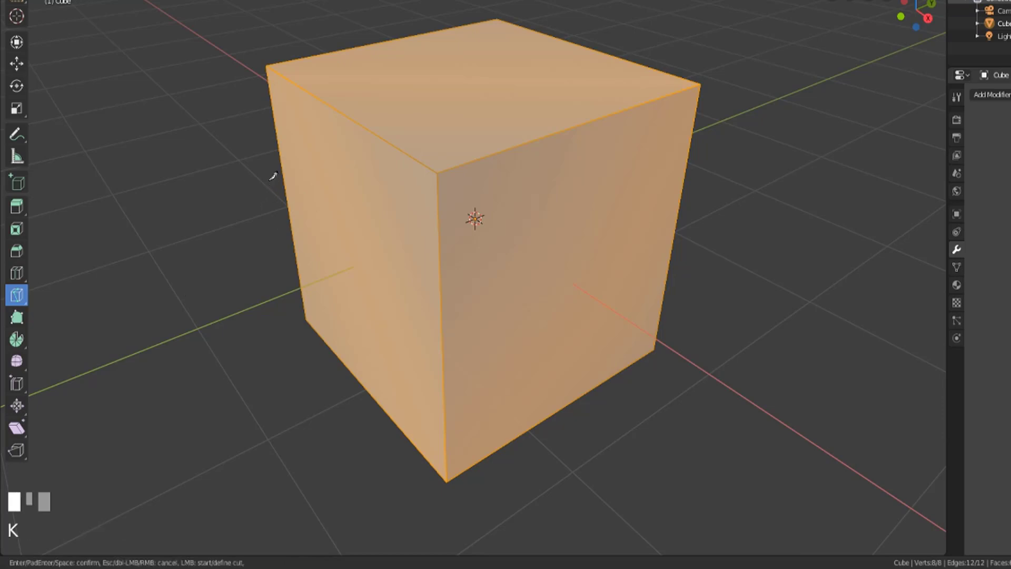
right_click(375, 147)
key(shift+space)
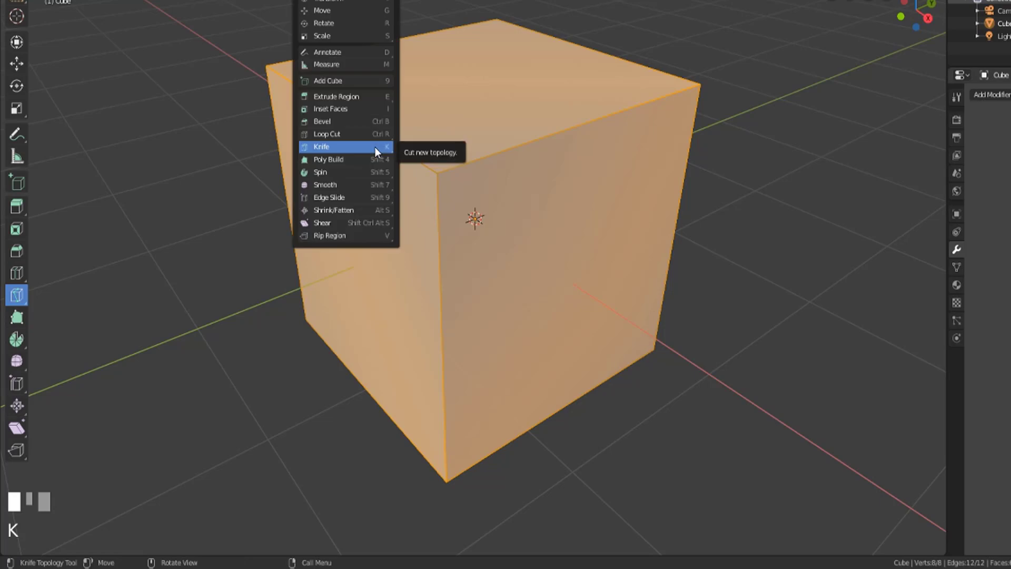
click(375, 147)
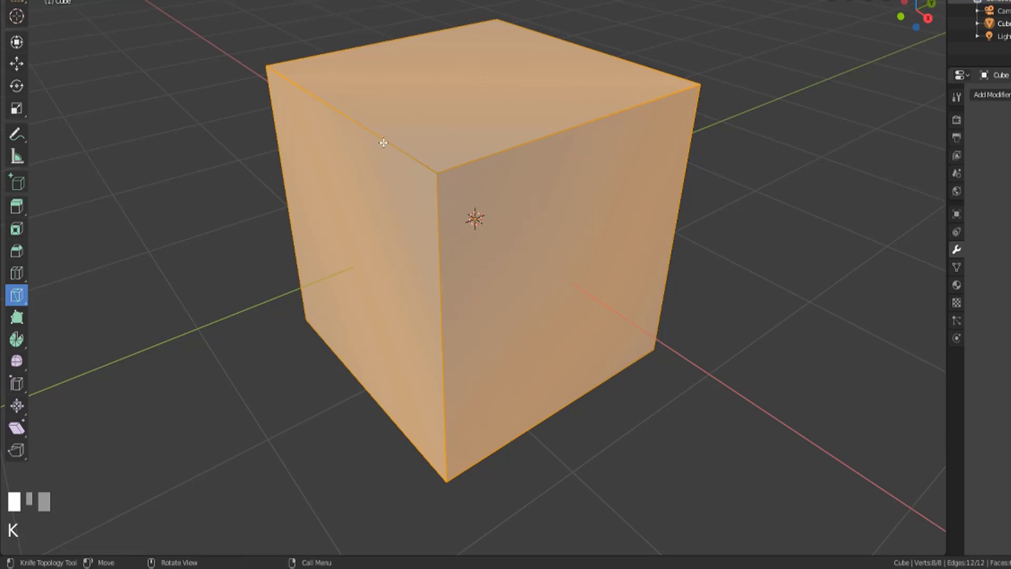
Knife-cut a closed loop around the top front corner across the top, left and right faces
click(394, 147)
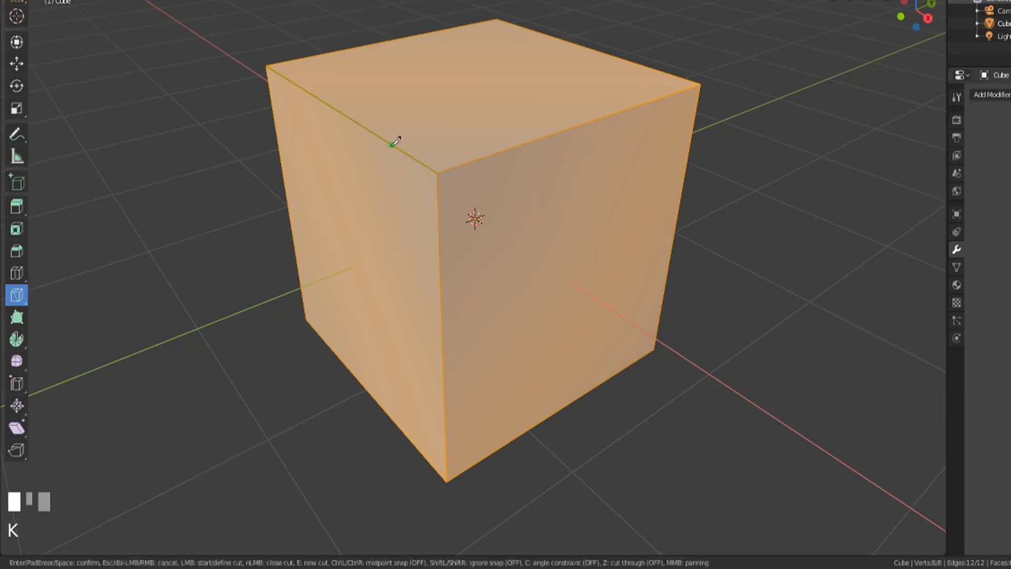
click(426, 145)
click(463, 144)
click(490, 137)
click(437, 174)
click(480, 197)
click(477, 253)
click(440, 260)
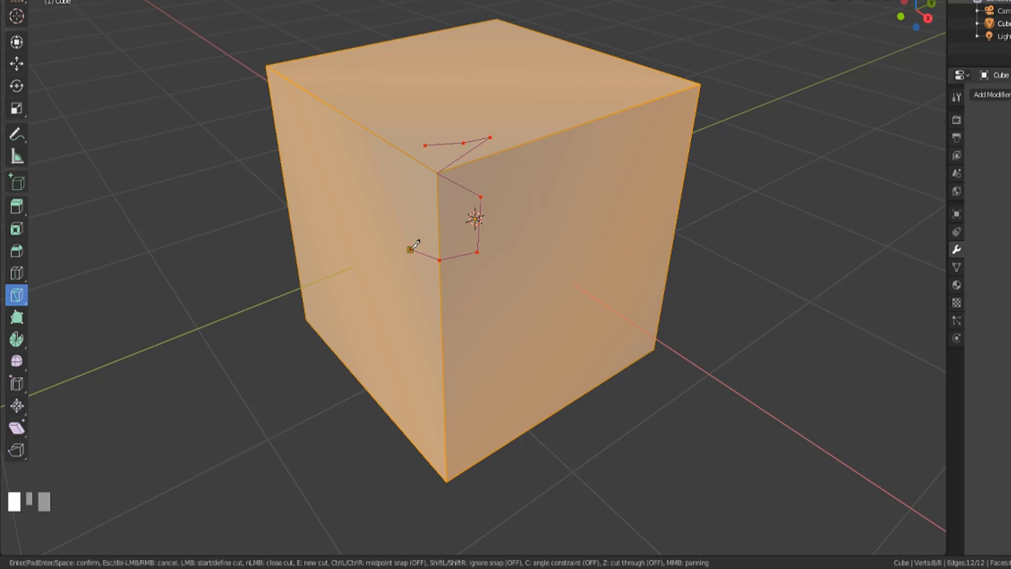
click(410, 249)
click(416, 160)
click(425, 146)
key(Return)
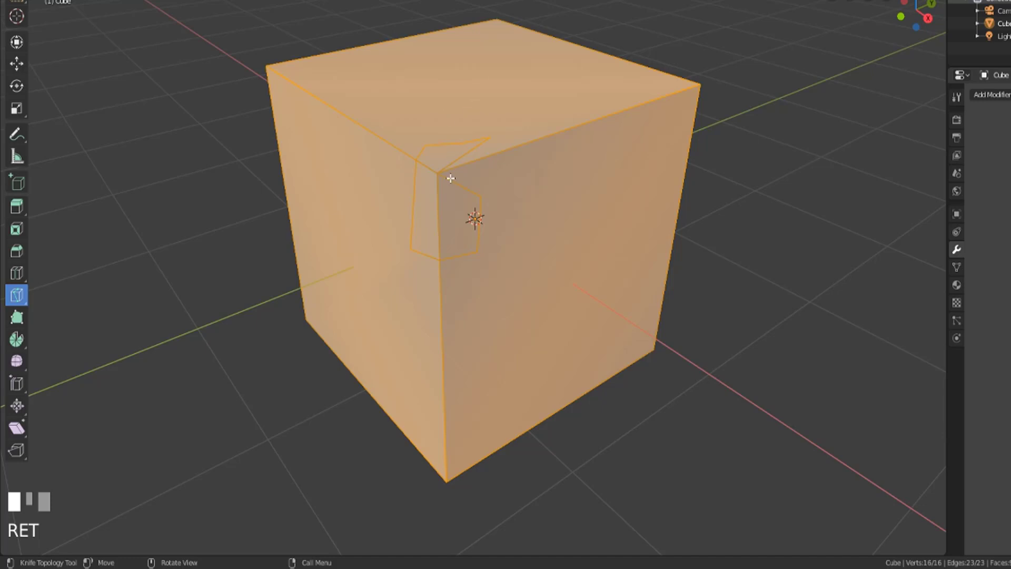
In vertex mode, knife-cut a second loop from the corner across the right face and confirm it
key(1)
scroll(451, 174, up, 3)
shift+middle_drag(472, 158, 492, 176)
click(411, 149)
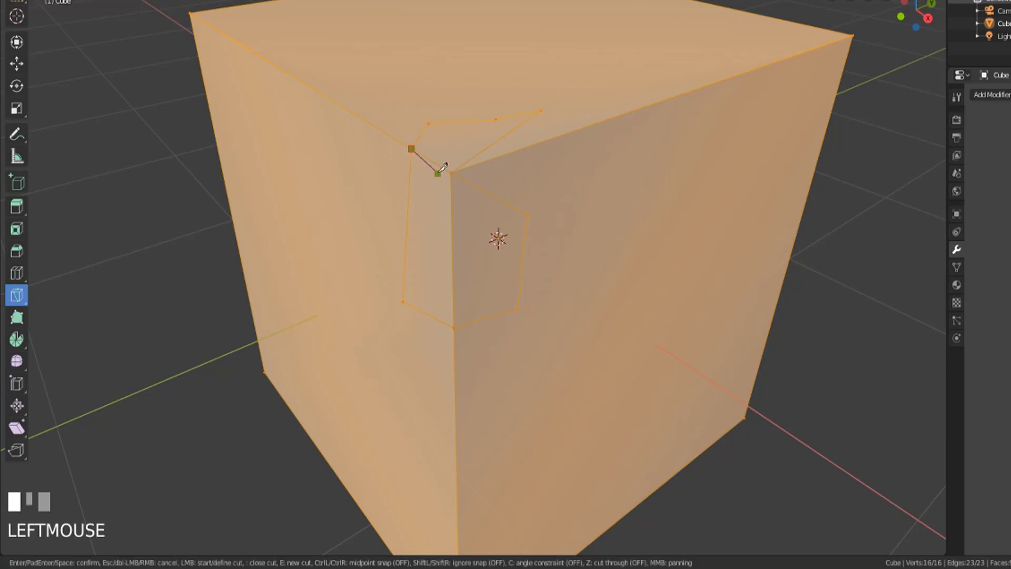
click(434, 238)
click(453, 262)
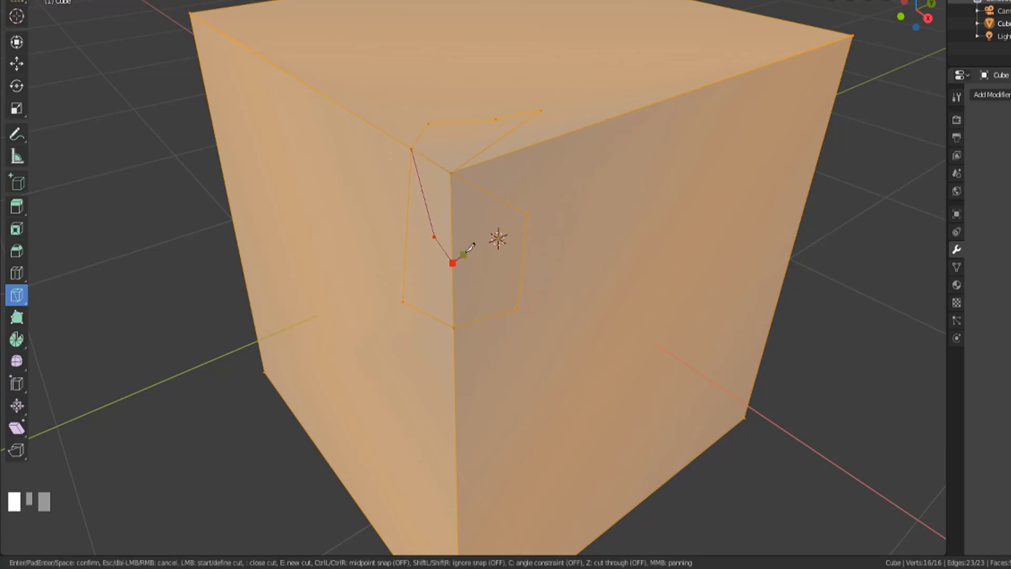
click(527, 214)
click(576, 171)
click(612, 243)
click(551, 299)
click(518, 308)
key(KP_Enter)
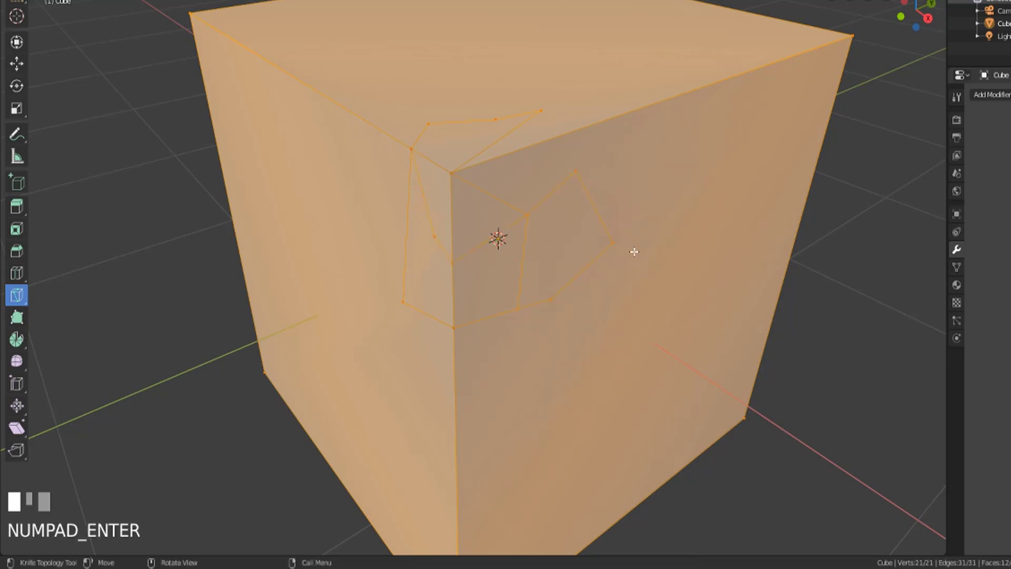
Orbit and zoom the view to inspect the cuts around the corner
scroll(732, 434, down, 3)
middle_drag(732, 434, 677, 383)
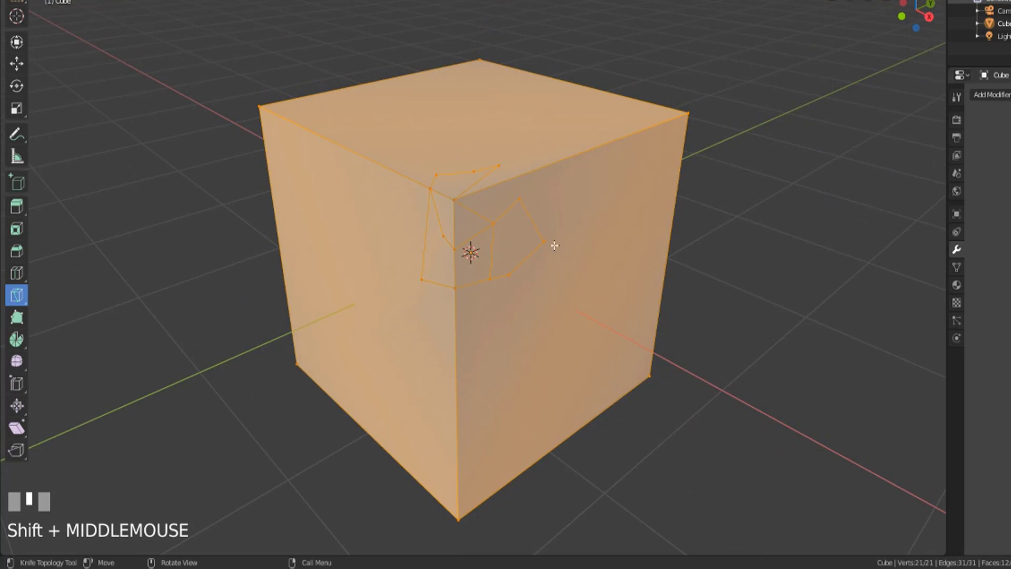
scroll(550, 229, up, 1)
shift+middle_drag(550, 229, 563, 167)
scroll(589, 219, up, 1)
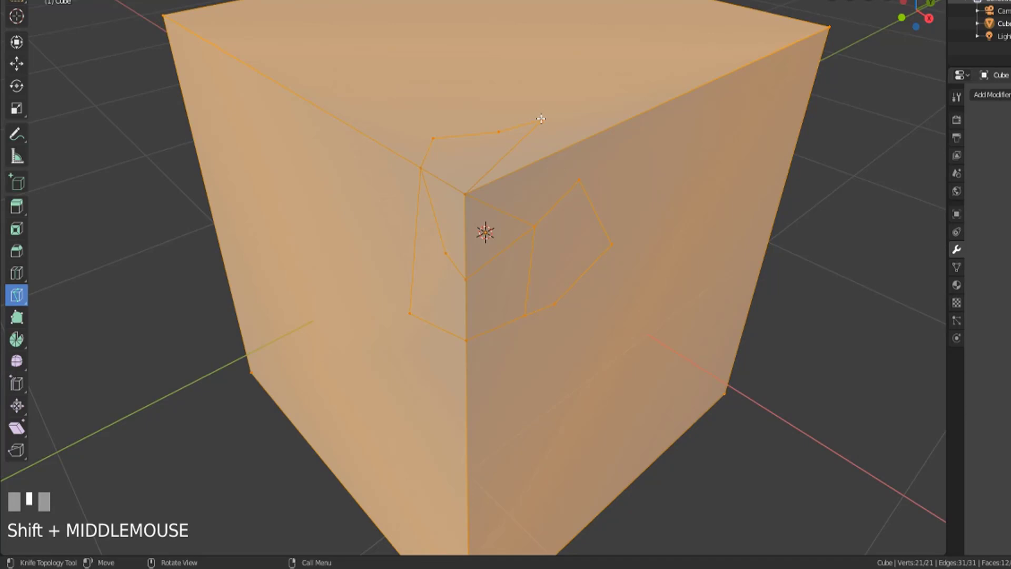
Leave the knife, select the top knife-cut vertex and bring up the Delete menu for it
key(Return)
click(541, 118)
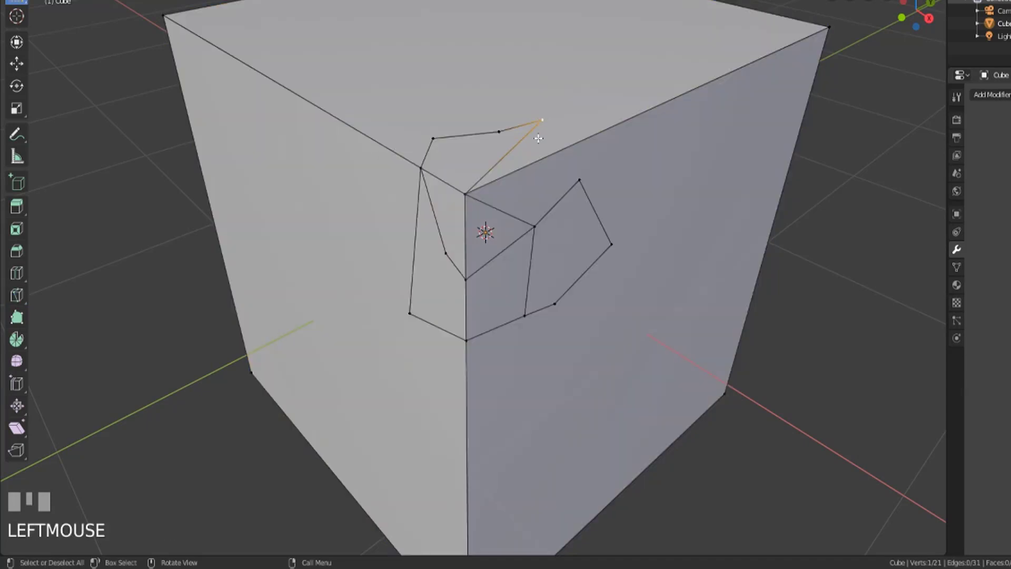
shift+middle_drag(538, 138, 510, 140)
shift+middle_drag(487, 172, 528, 172)
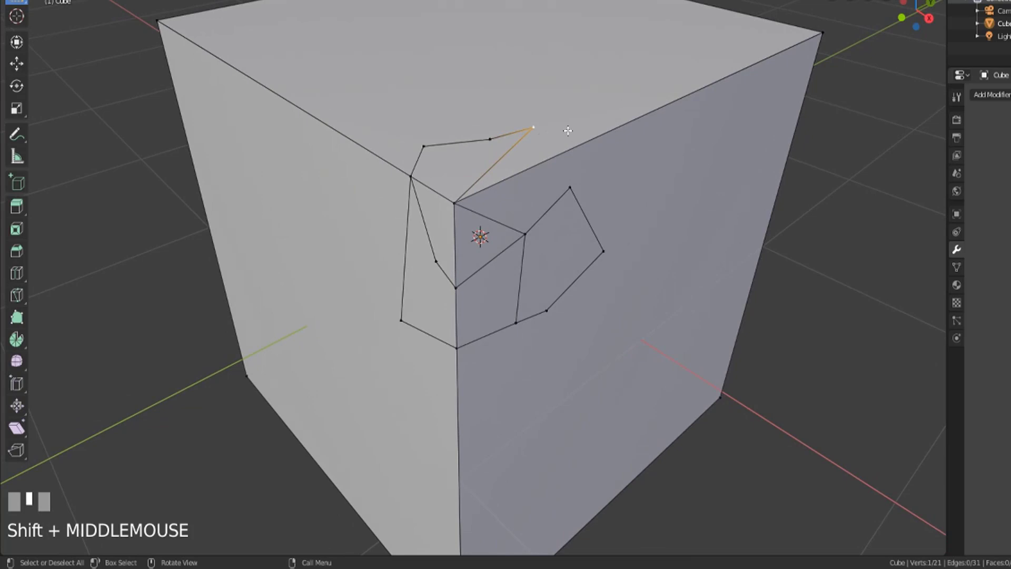
key(x)
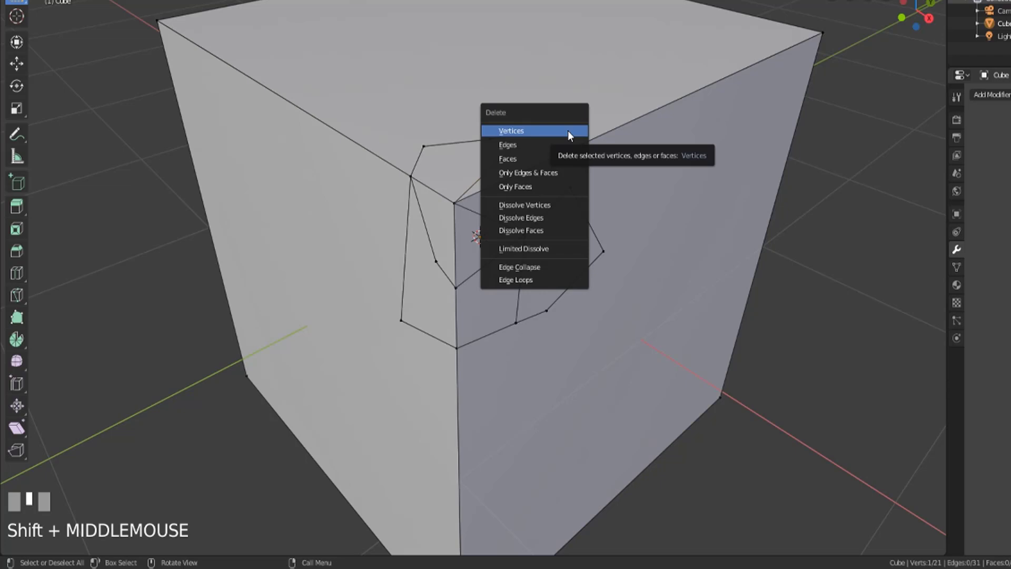
key(Escape)
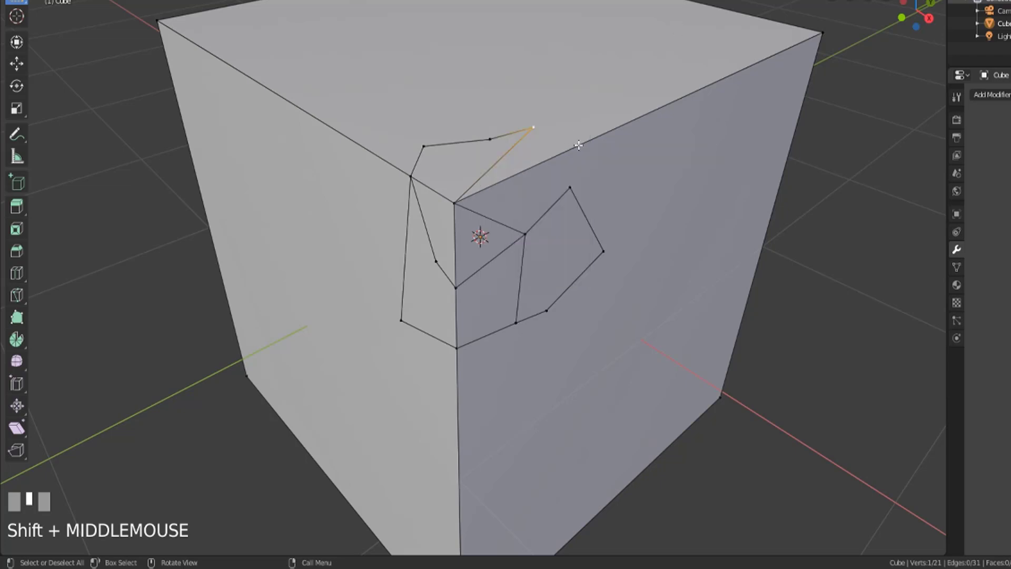
key(x)
key(x)
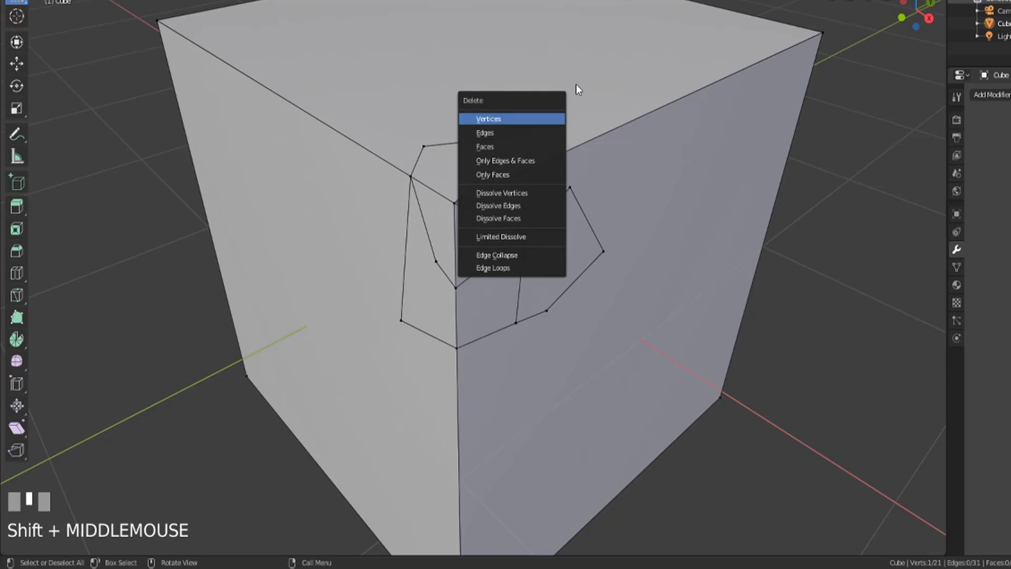
Delete the top knife-cut vertex and three more cut-edge vertices, opening holes in the cube
click(546, 116)
middle_drag(486, 124, 546, 160)
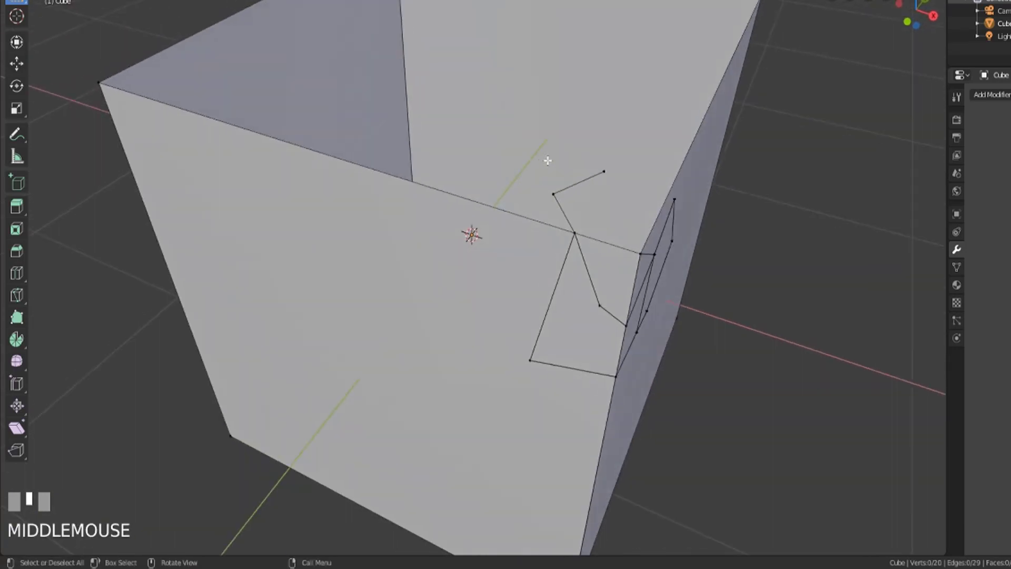
click(604, 171)
shift+click(562, 190)
key(x)
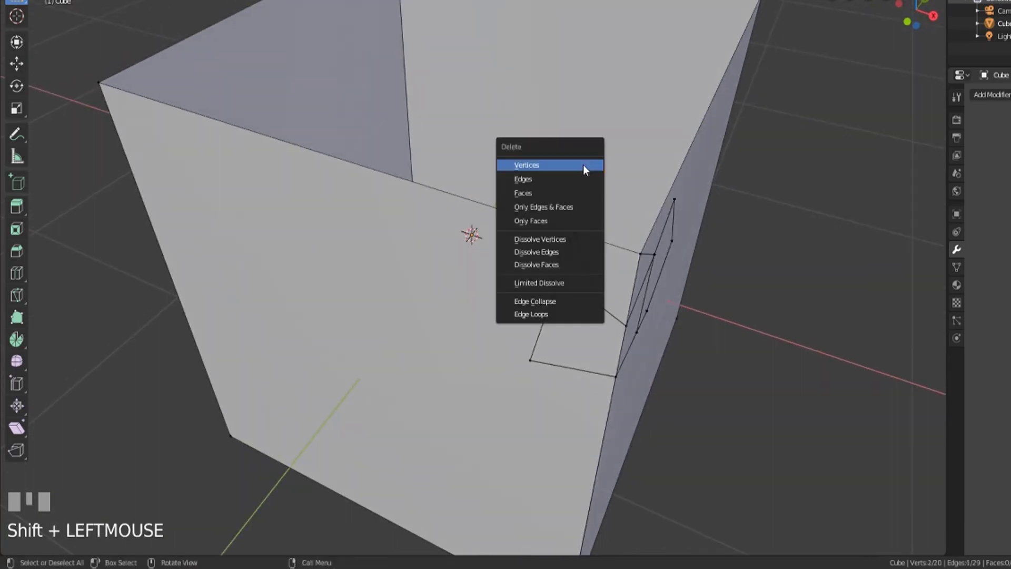
click(583, 164)
click(578, 229)
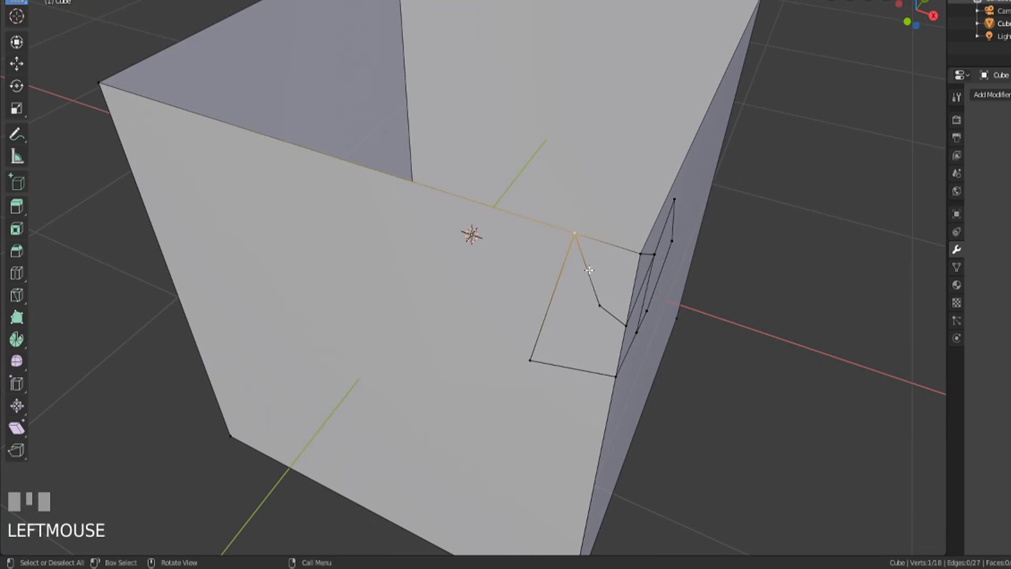
key(x)
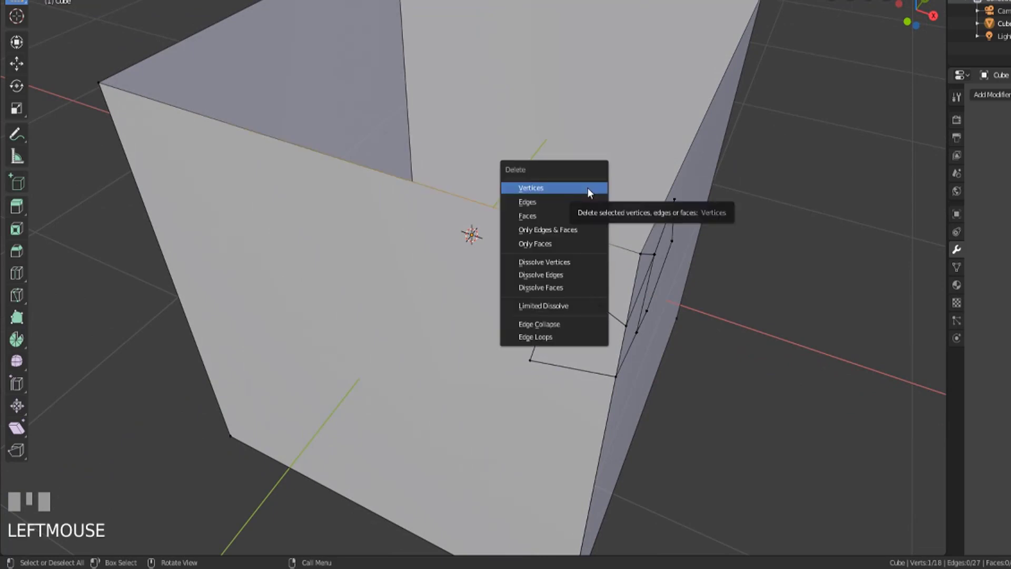
click(578, 188)
Delete two more leftover cut vertices from another angle and select a further one
middle_drag(578, 231, 258, 326)
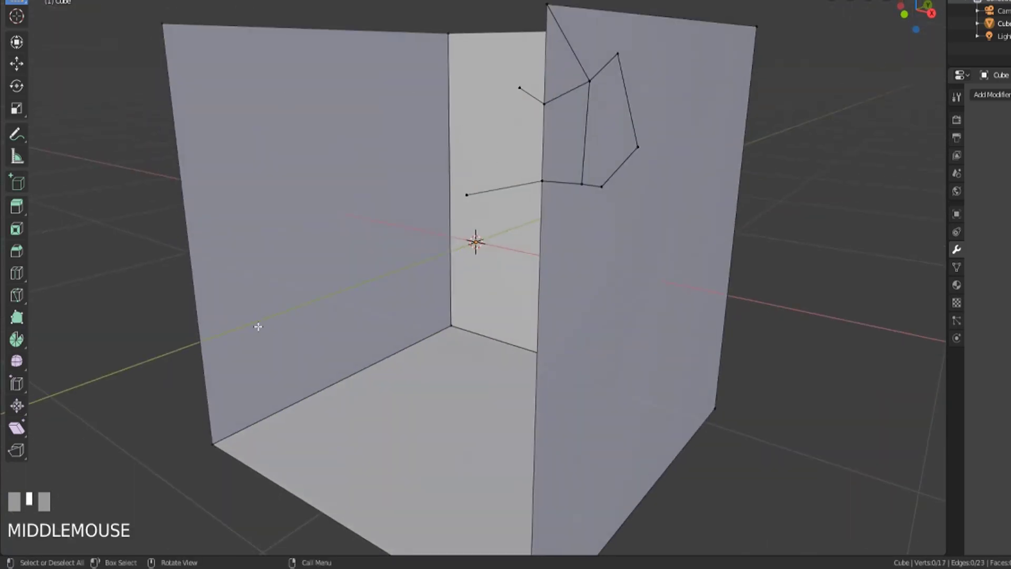
scroll(473, 154, down, 3)
middle_drag(494, 138, 508, 160)
click(508, 202)
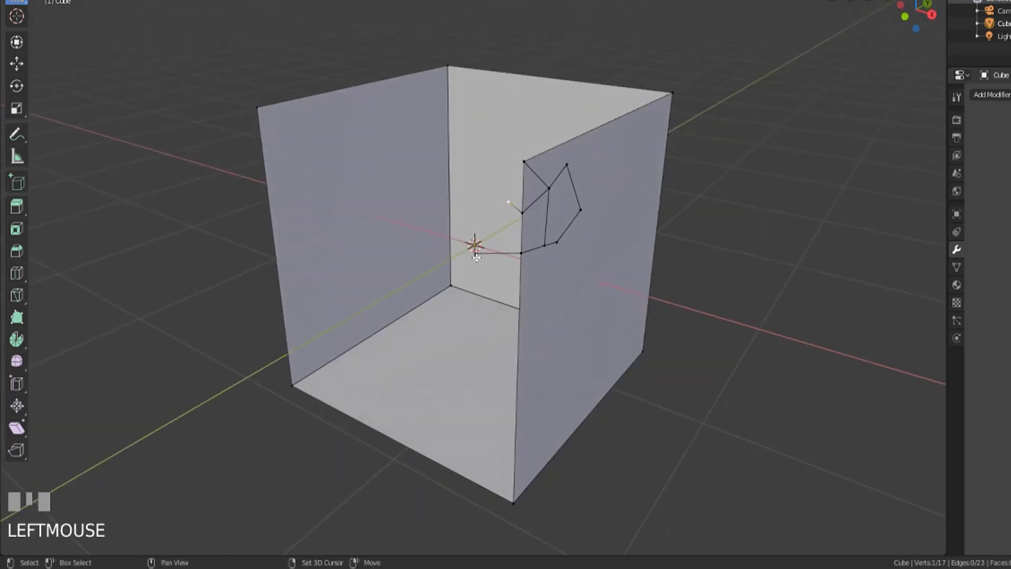
shift+click(476, 253)
key(x)
click(488, 274)
click(522, 213)
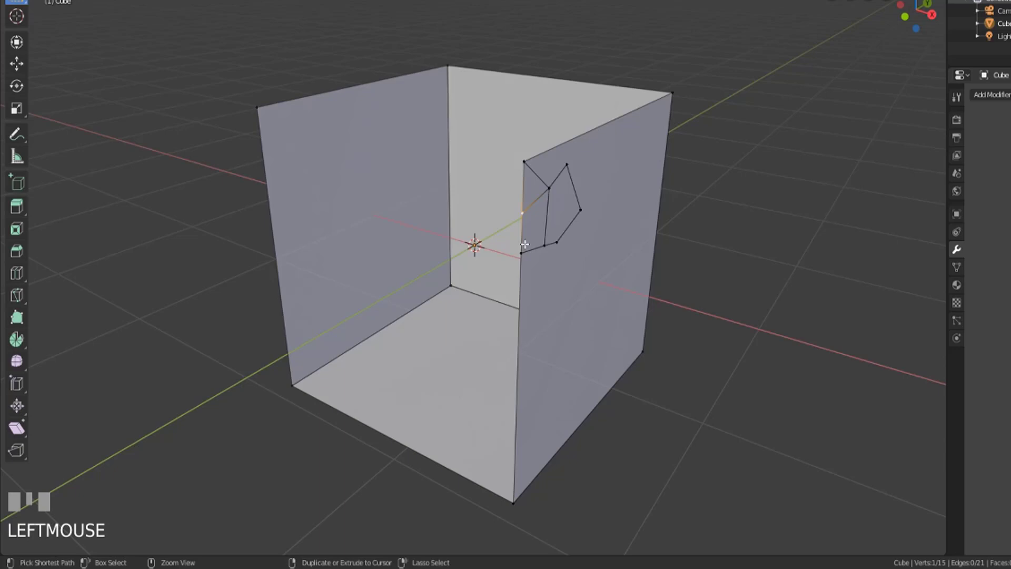
Undo the vertex deletions with Ctrl+Z to bring back the front-left face
key(ctrl+z)
key(ctrl+z)
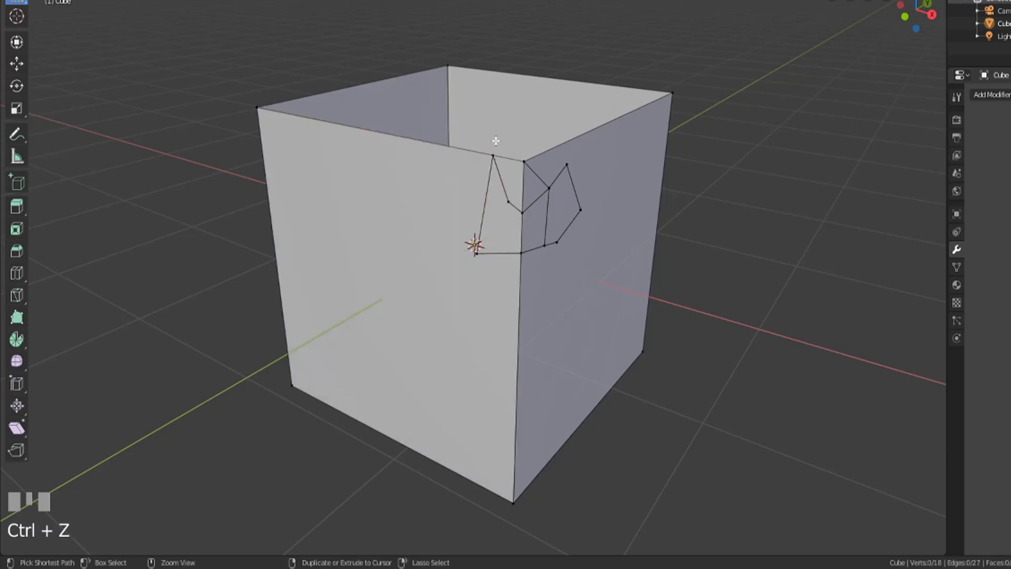
key(ctrl+z)
middle_drag(528, 115, 515, 200)
scroll(516, 199, up, 2)
Dissolve a stray cut vertex and the top knife-cut vertex with Dissolve Vertices
key(x)
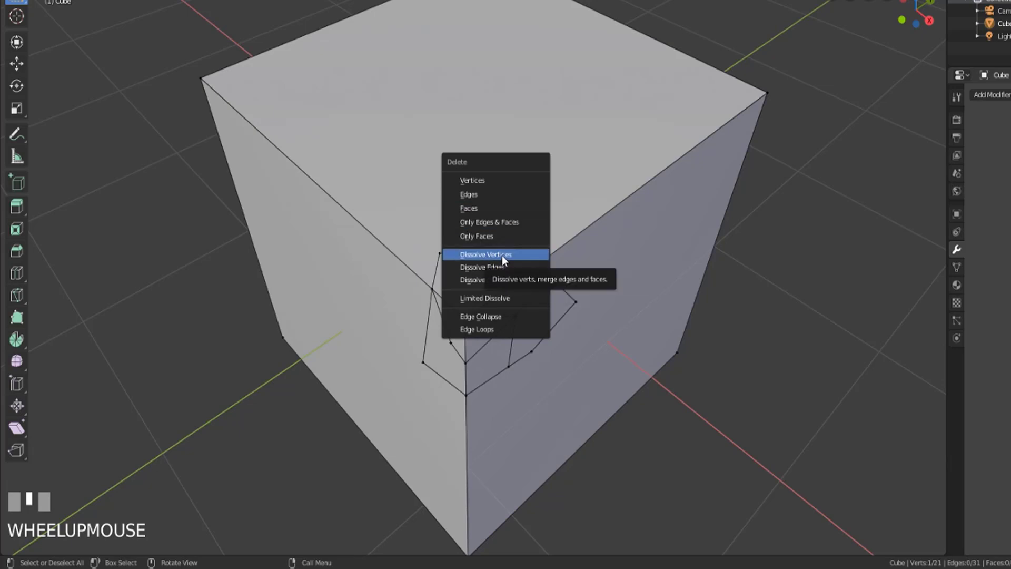
key(x)
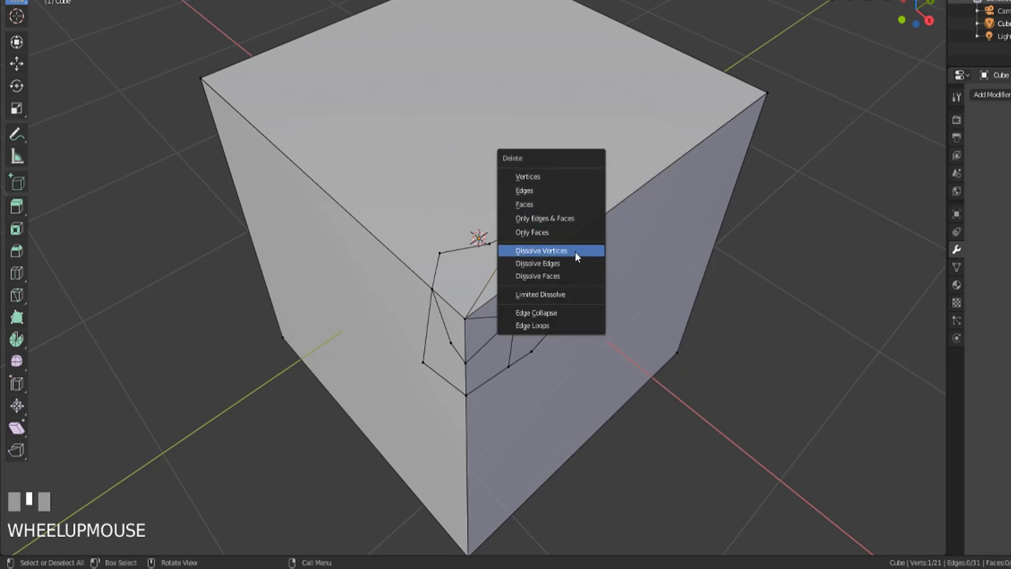
click(574, 251)
scroll(508, 287, up, 4)
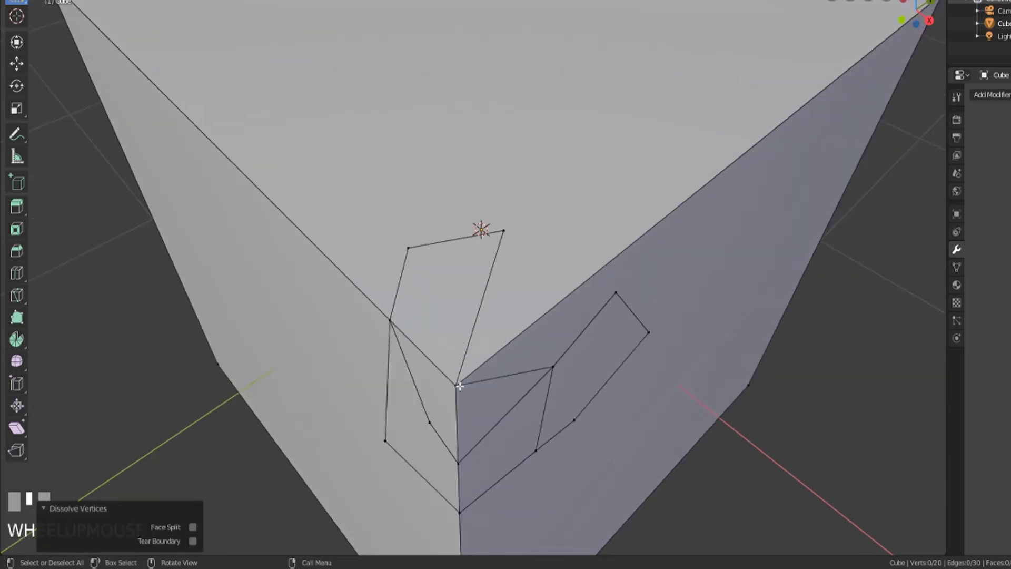
click(504, 231)
key(x)
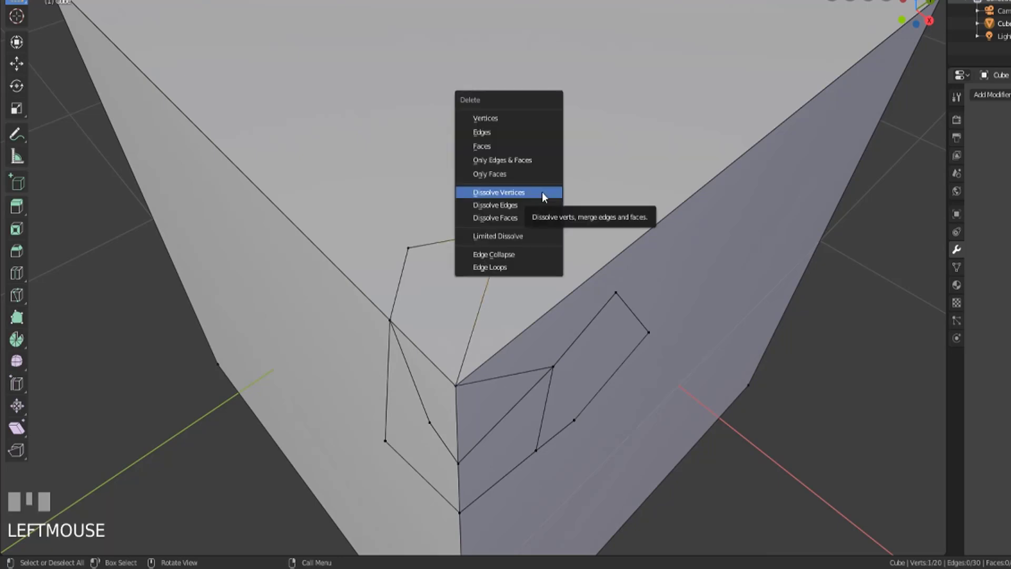
click(542, 192)
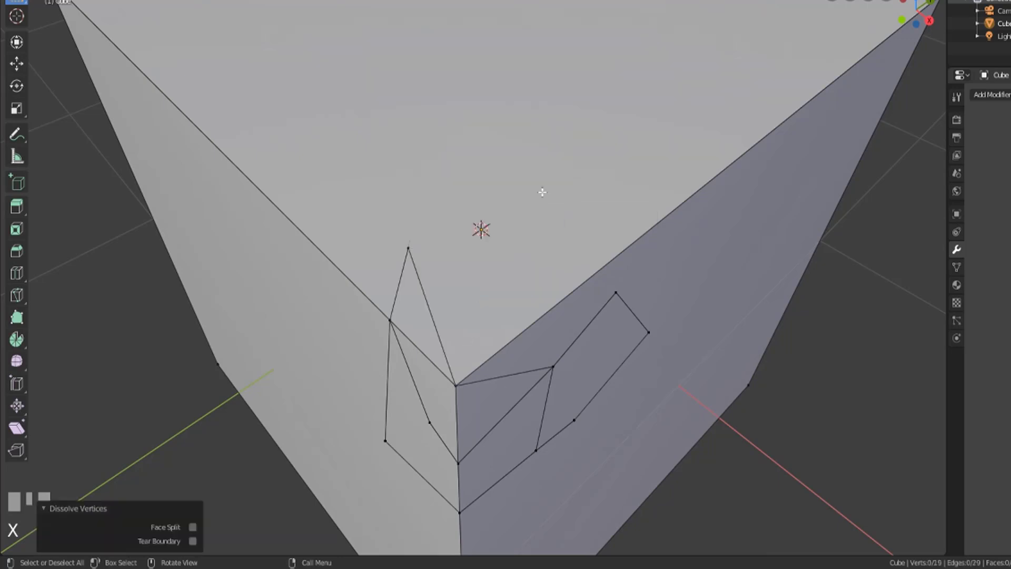
Dissolve another knife-cut vertex and the top vertex of the left-face loop
click(415, 248)
key(x)
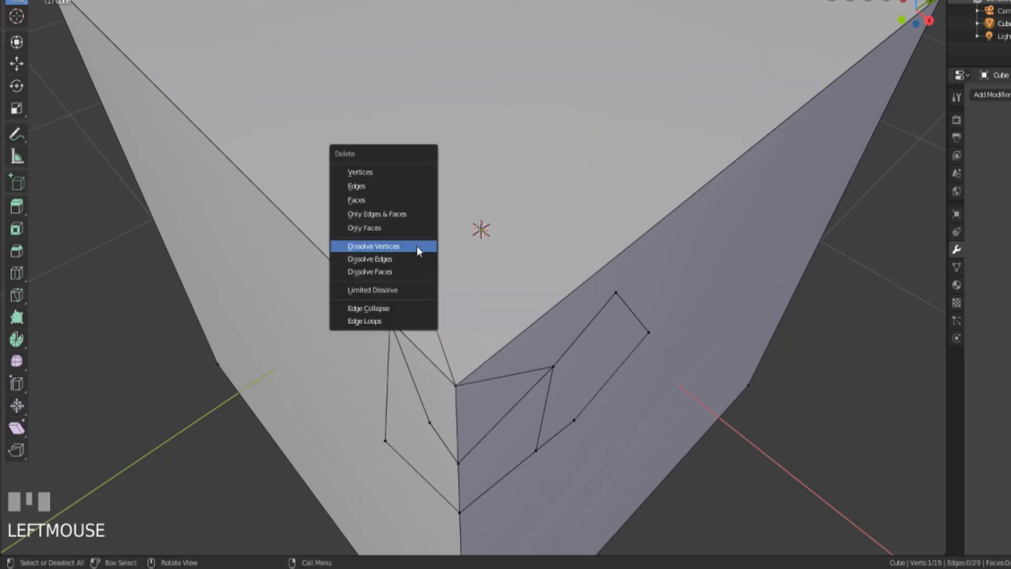
click(418, 247)
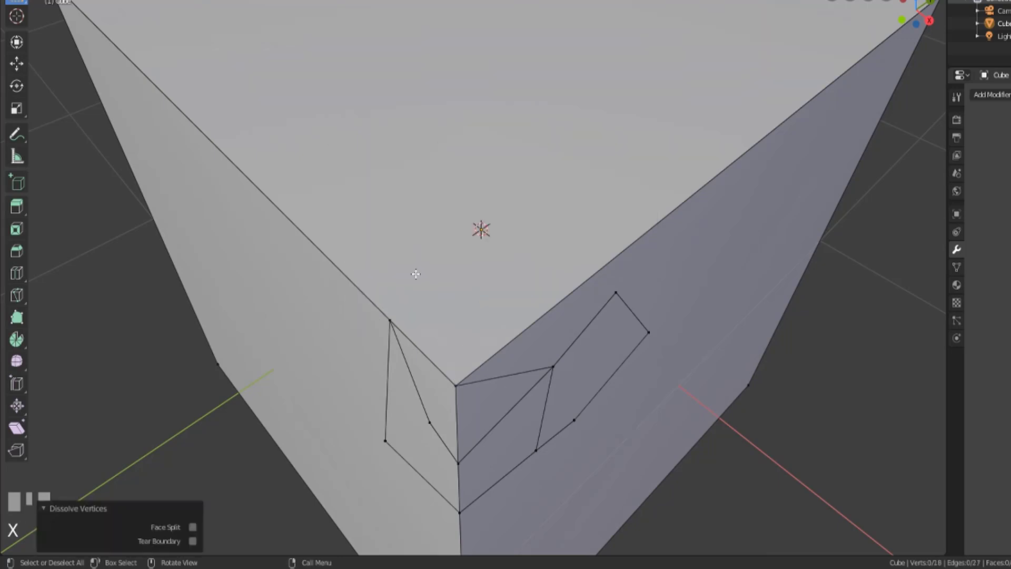
shift+middle_drag(411, 327, 449, 227)
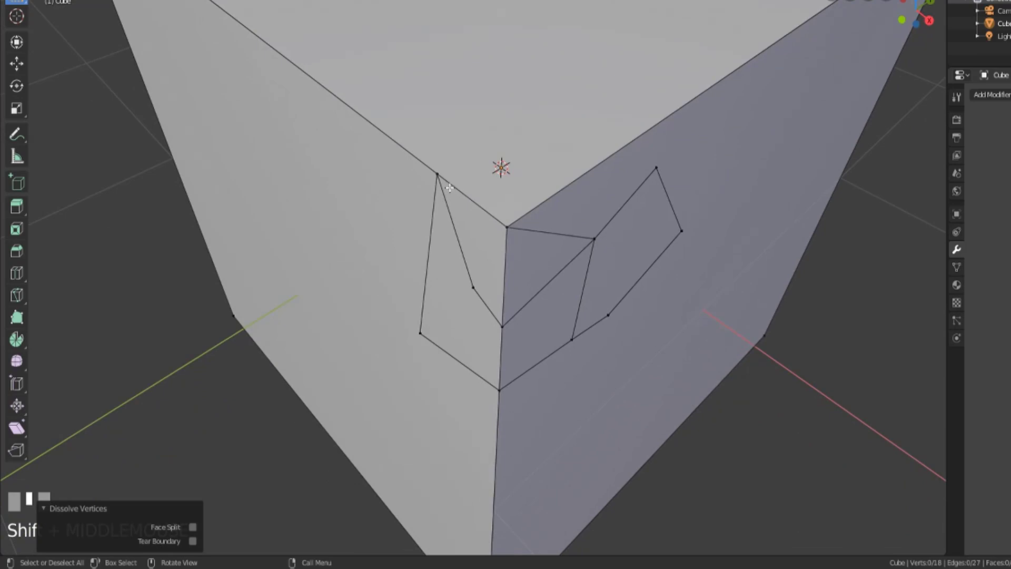
click(447, 216)
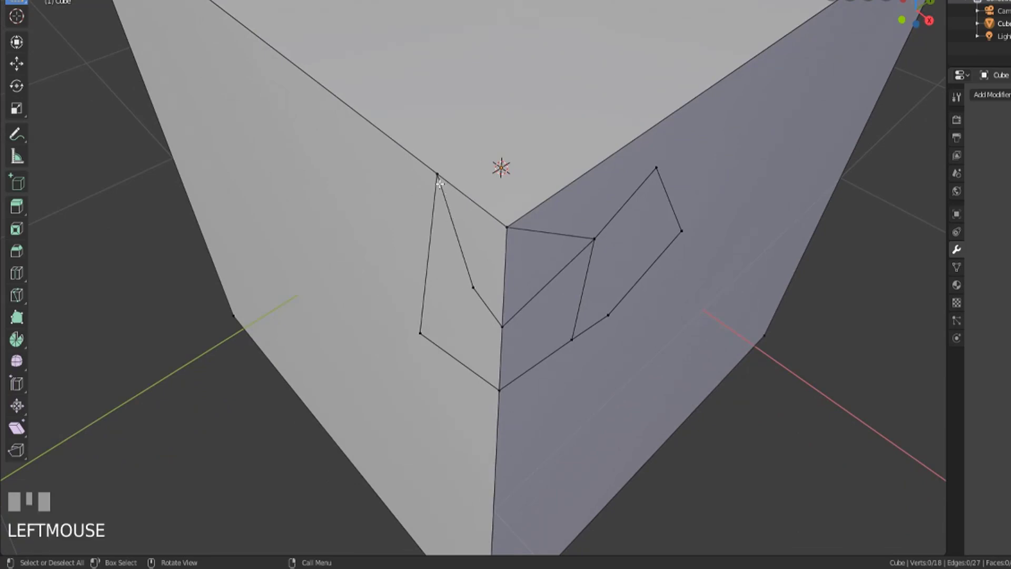
click(438, 175)
key(x)
click(472, 163)
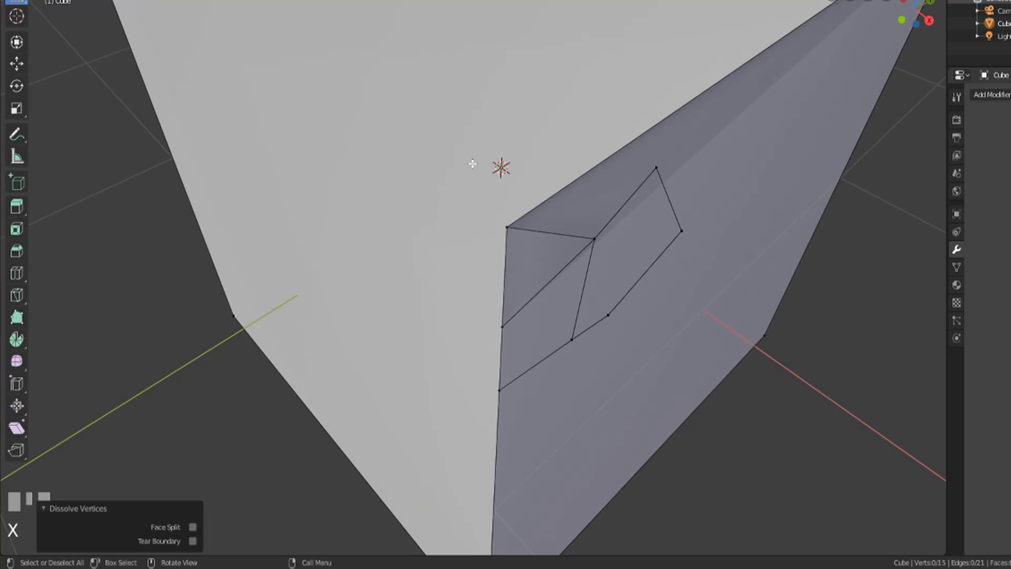
Orbit out to view the whole cube and undo the last dissolve
scroll(473, 163, down, 5)
middle_drag(447, 244, 511, 241)
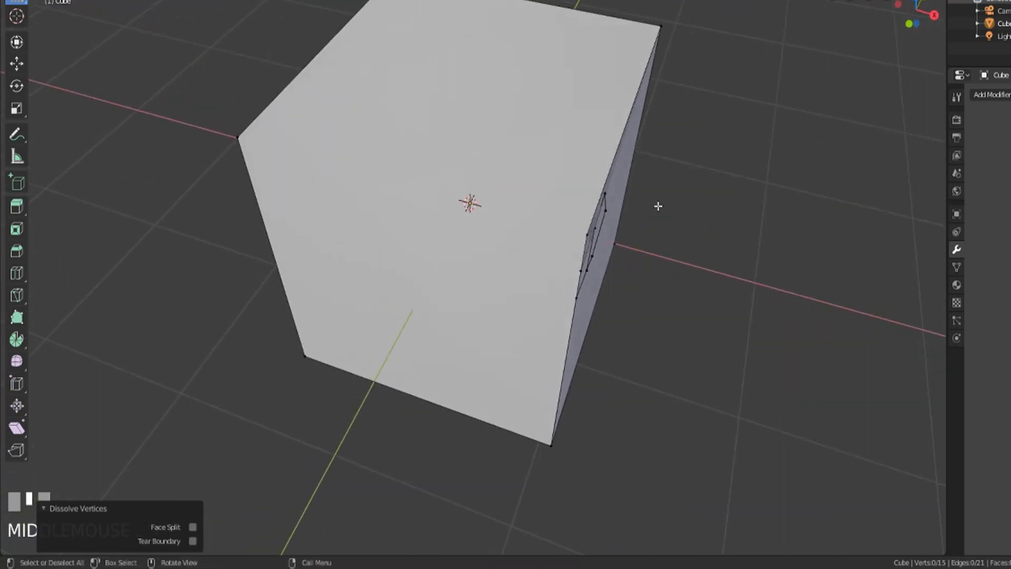
middle_drag(657, 206, 650, 165)
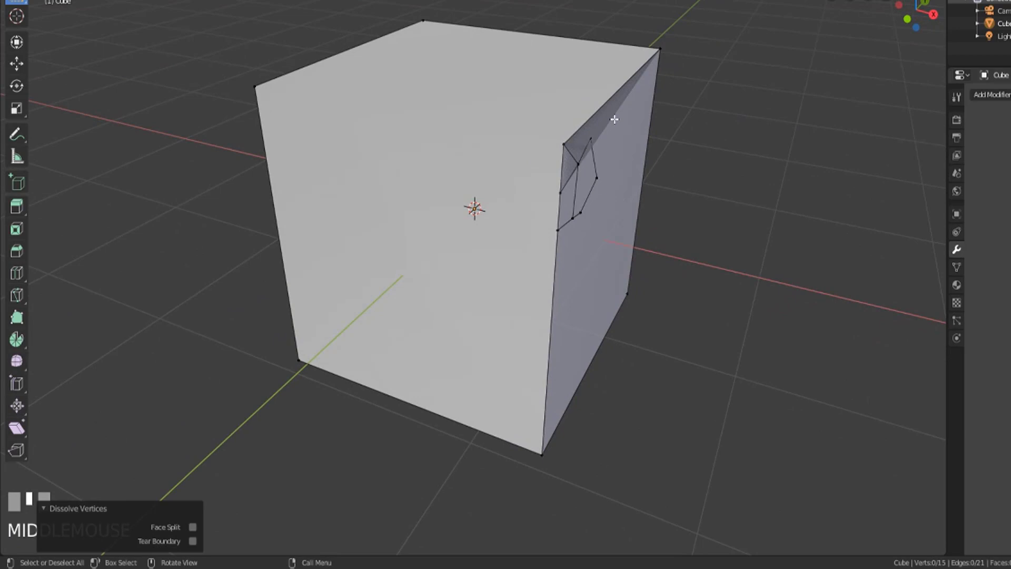
key(ctrl+z)
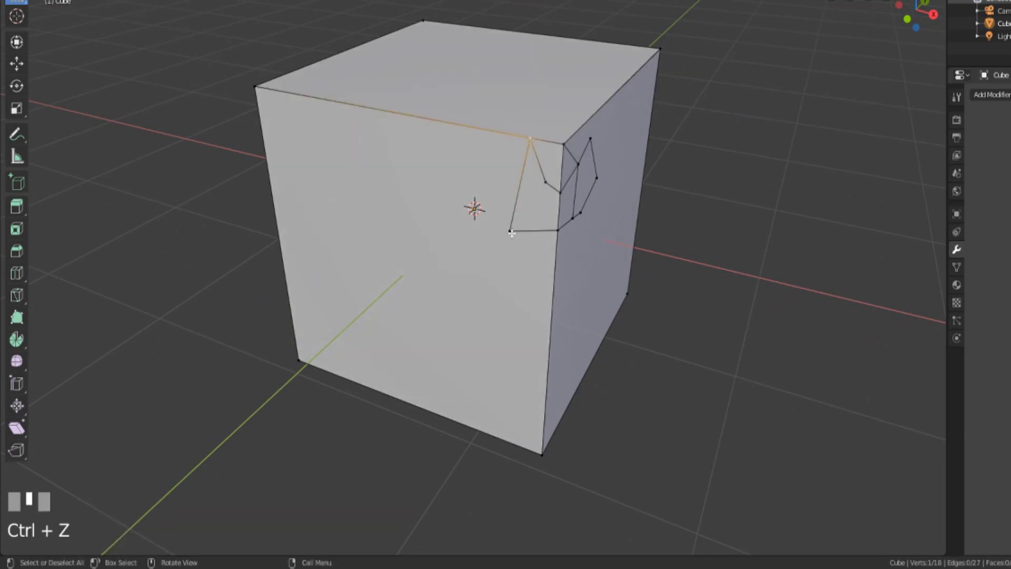
Dissolve two front-face cut vertices, then dissolve two cut edges and undo that
click(546, 182)
shift+click(512, 232)
key(x)
click(529, 232)
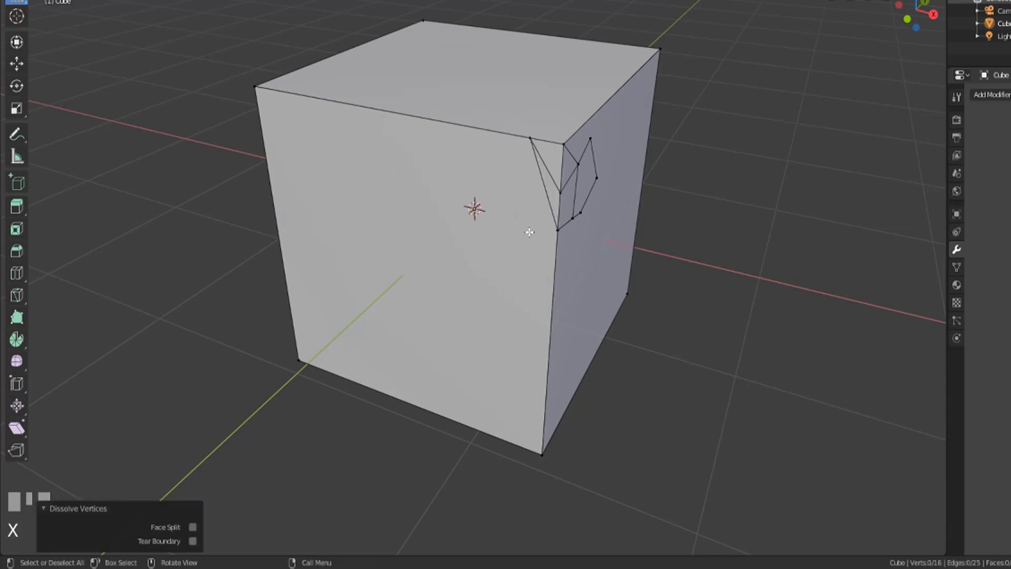
key(2)
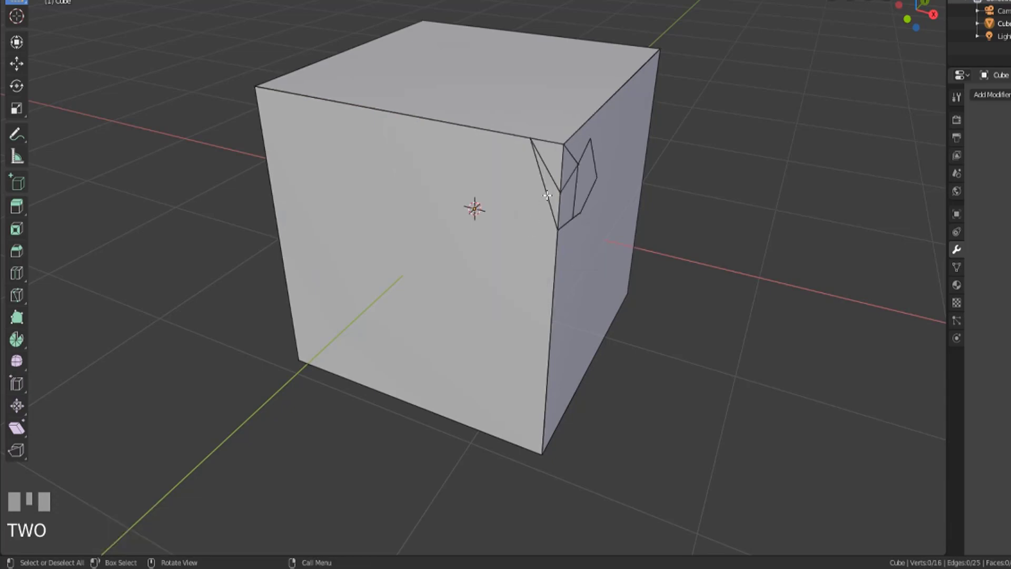
click(547, 196)
shift+click(535, 199)
key(x)
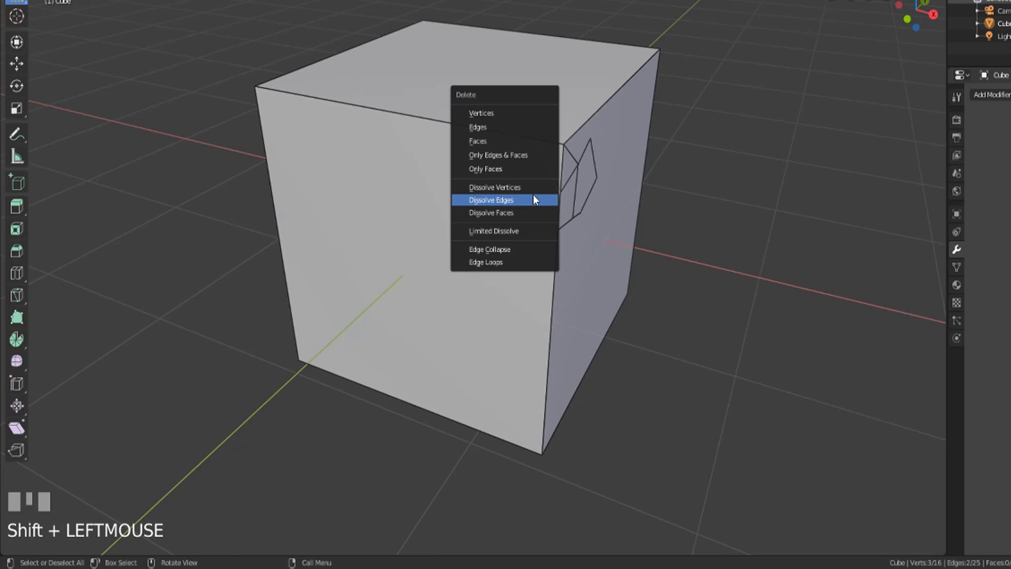
click(534, 198)
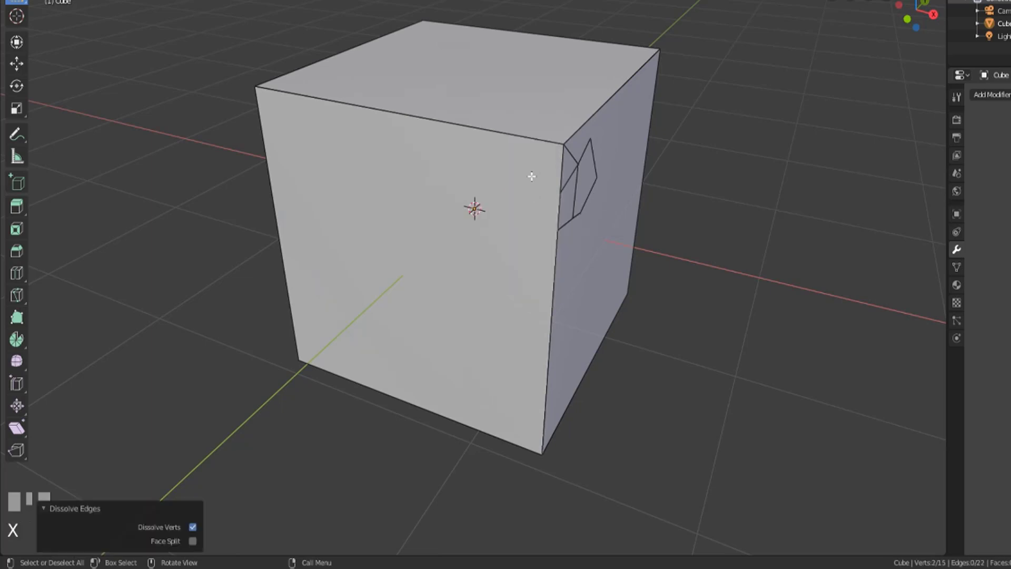
key(1)
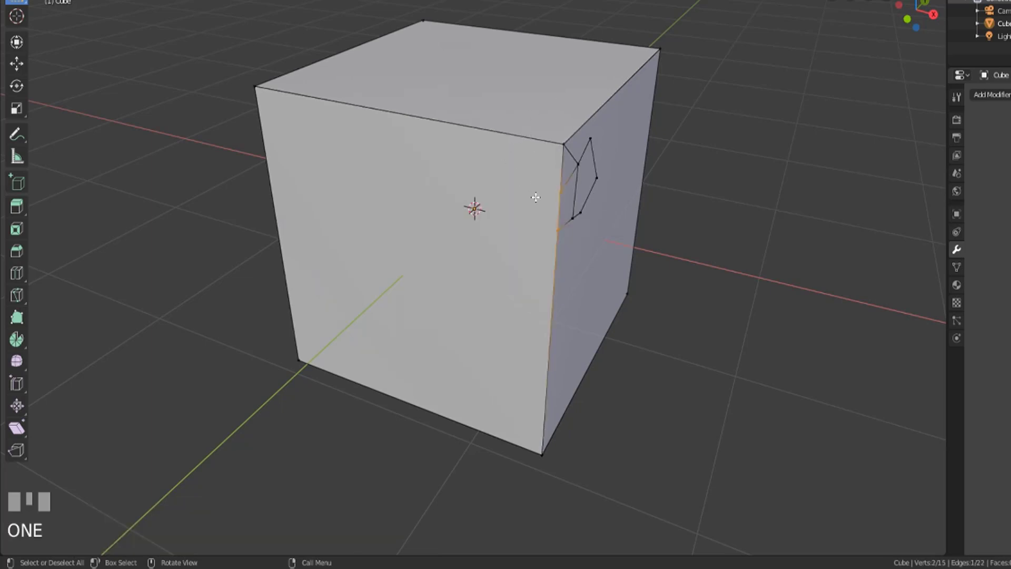
key(ctrl+z)
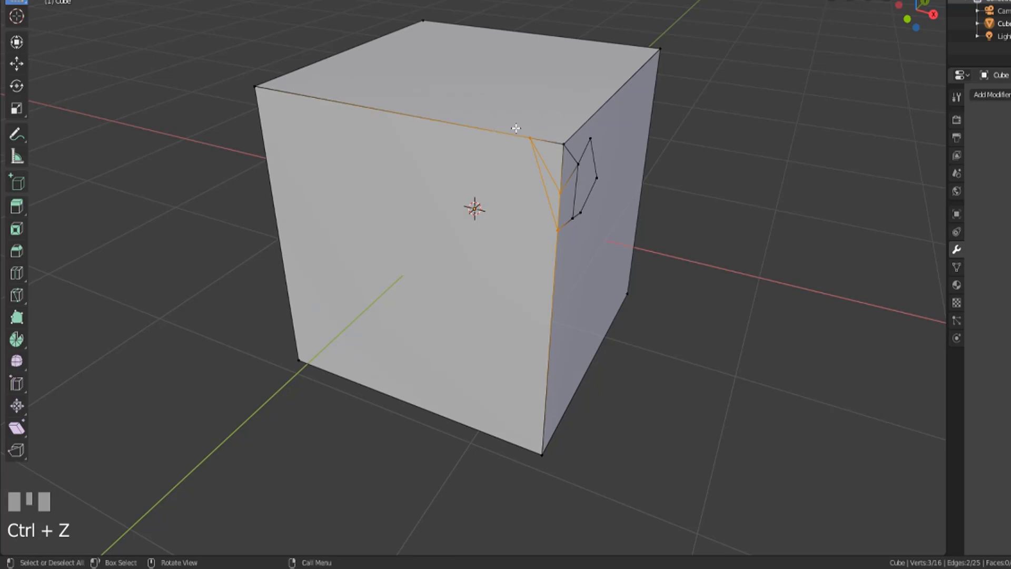
Dissolve the front-face corner vertex
click(531, 137)
key(x)
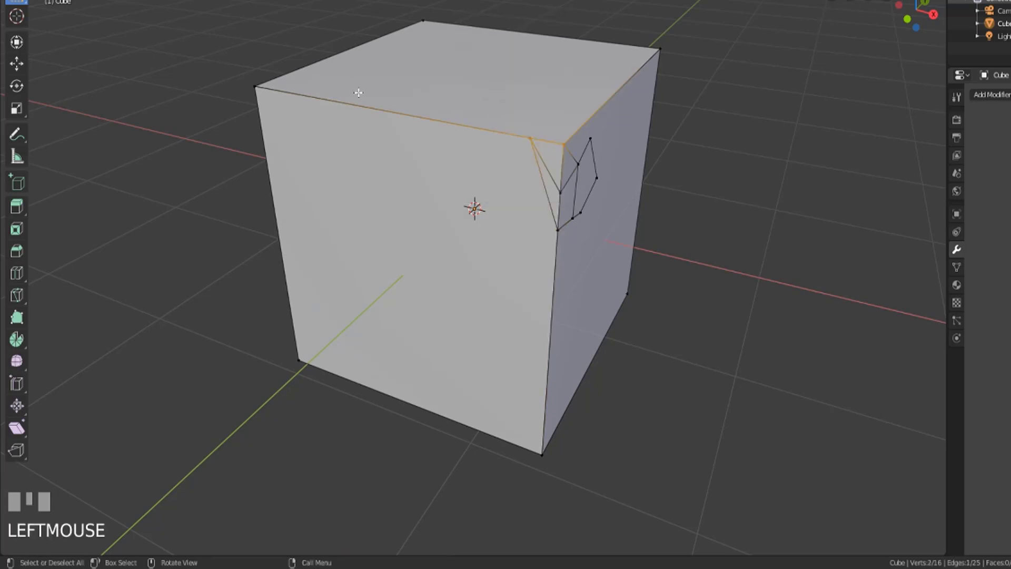
key(1)
click(532, 137)
key(x)
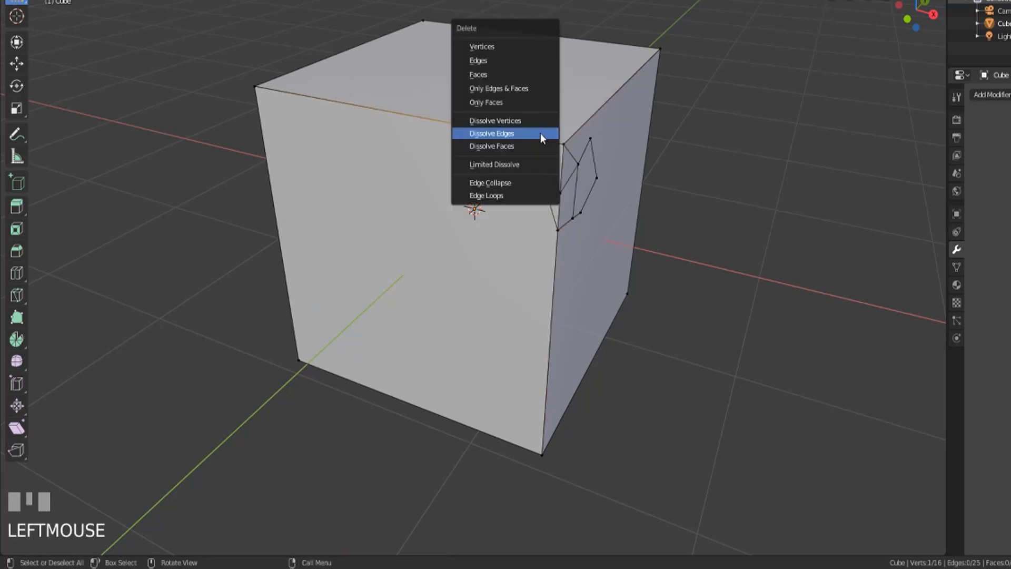
click(539, 119)
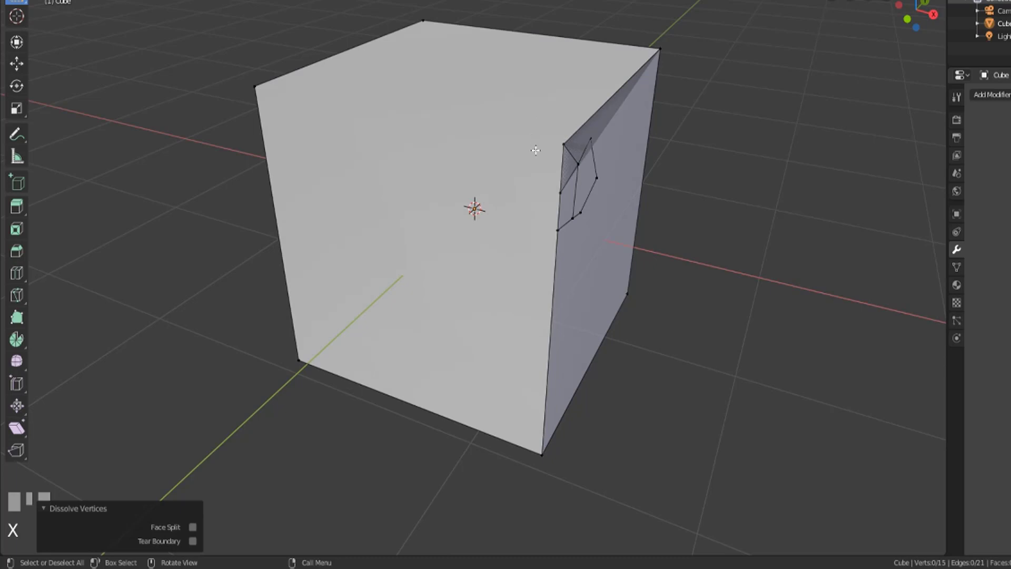
Join the front face's top-right corner vertex to the top-left vertex with a new edge
click(564, 144)
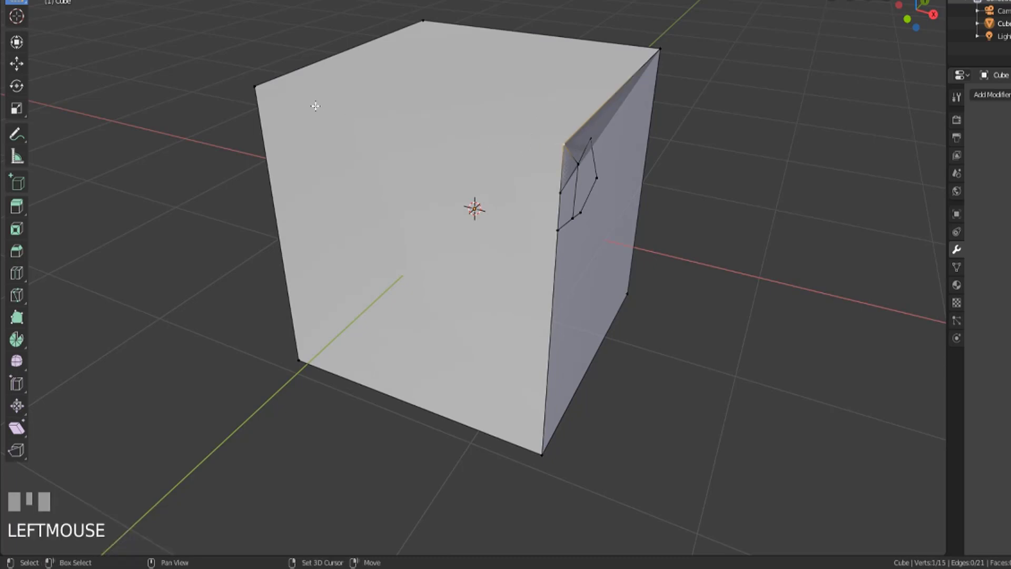
shift+click(254, 86)
key(j)
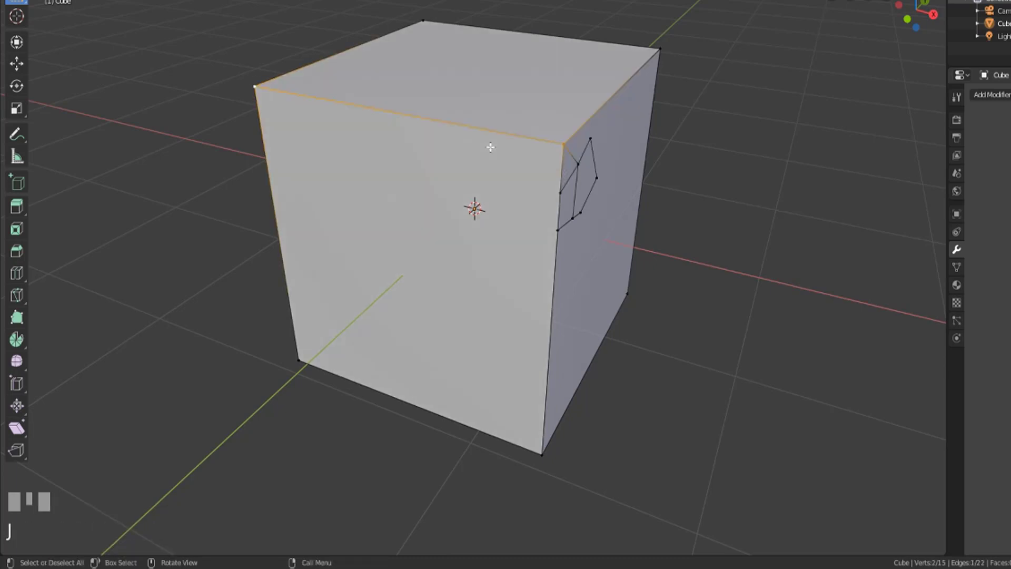
middle_drag(544, 141, 501, 132)
scroll(472, 174, up, 1)
mouse_move(472, 174)
shift+middle_down()
mouse_move(454, 188)
mouse_move(479, 169)
shift+middle_up()
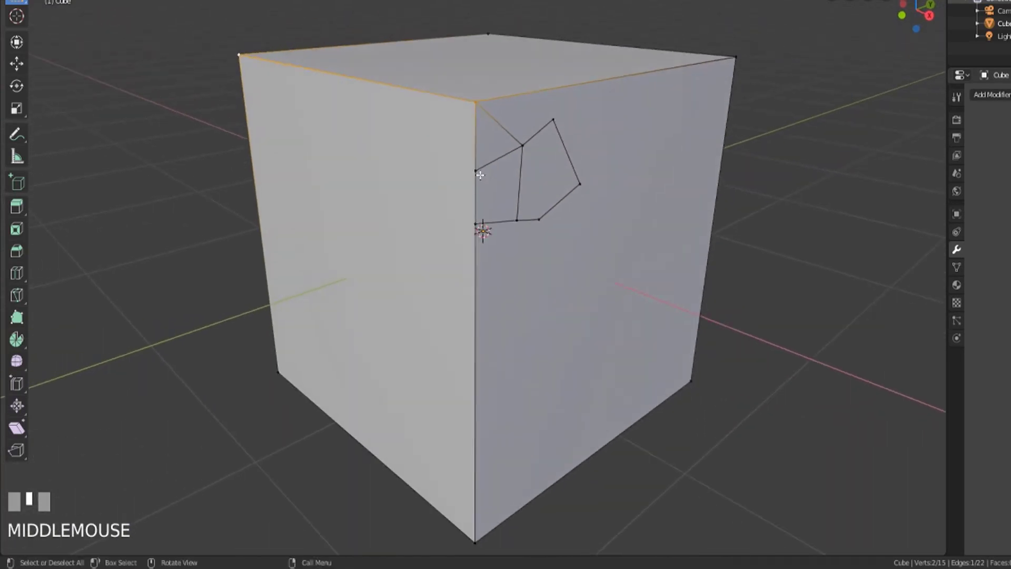
scroll(457, 116, up, 4)
scroll(456, 117, down, 4)
shift+middle_drag(457, 117, 462, 92)
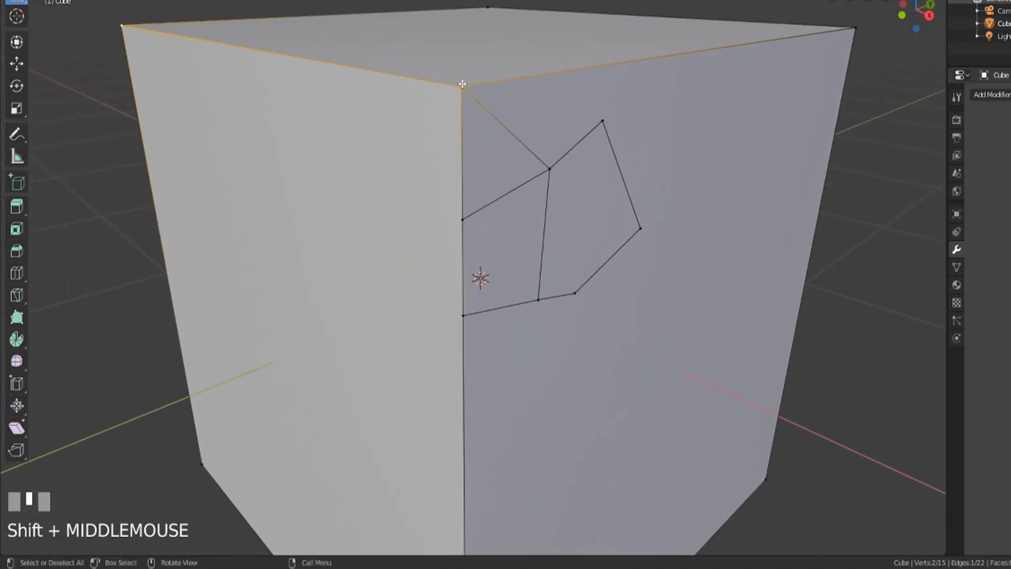
Select the two vertices along the seam edge
click(467, 84)
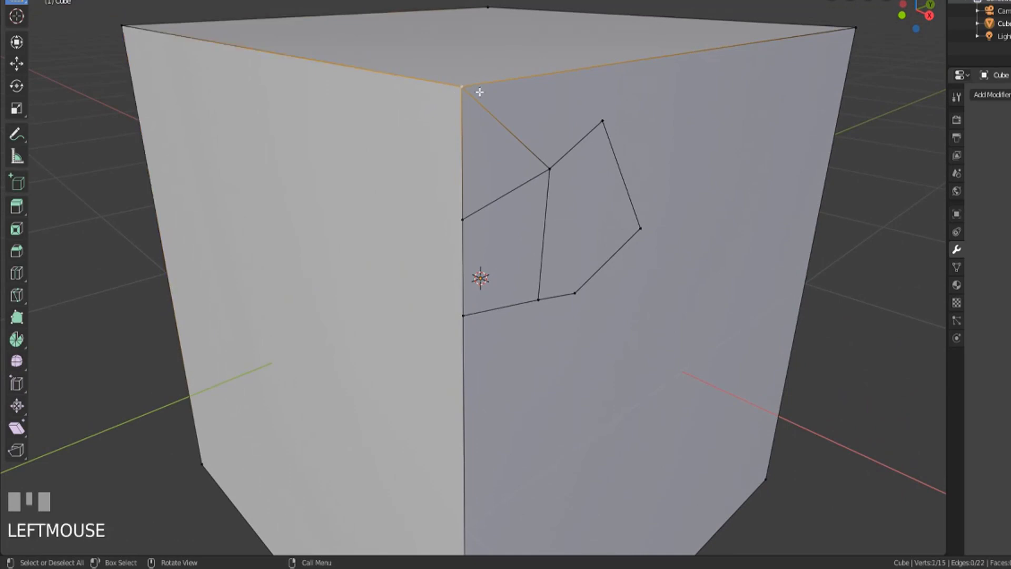
scroll(480, 101, down, 3)
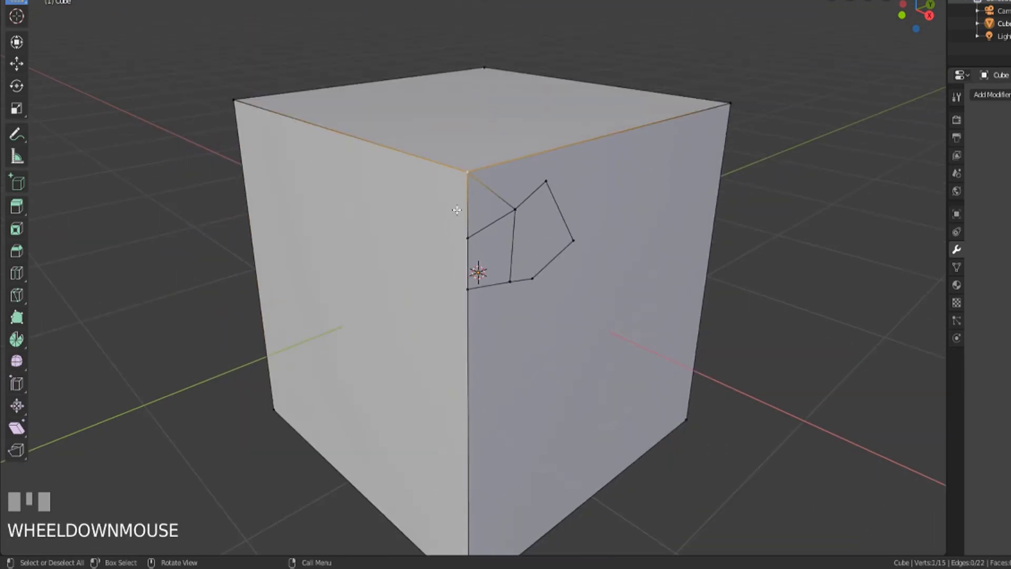
middle_drag(457, 210, 483, 251)
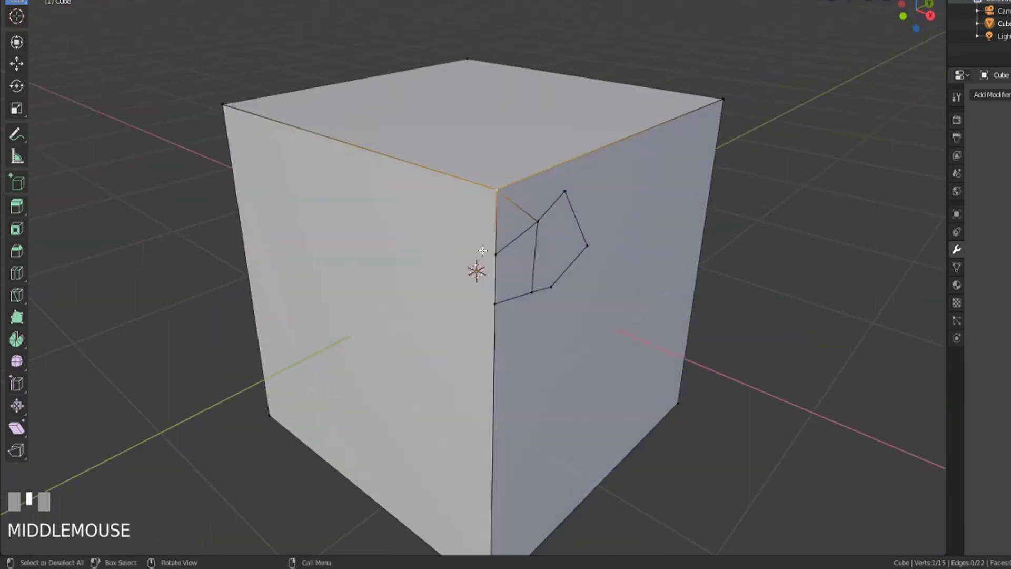
click(495, 303)
shift+click(532, 292)
Try dissolving the seam edge, then its vertices, undoing each attempt
key(x)
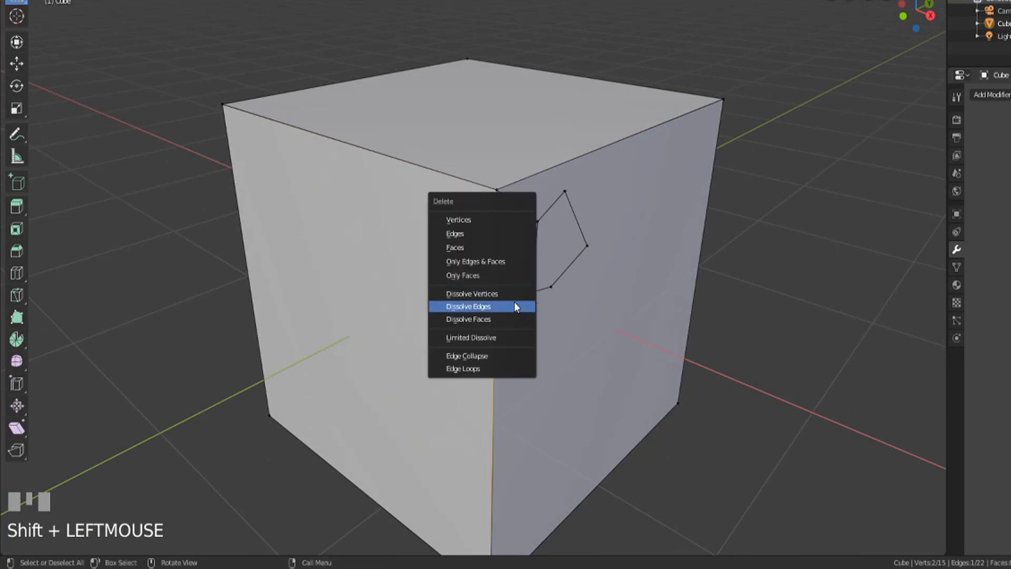
click(516, 306)
middle_drag(544, 274, 517, 220)
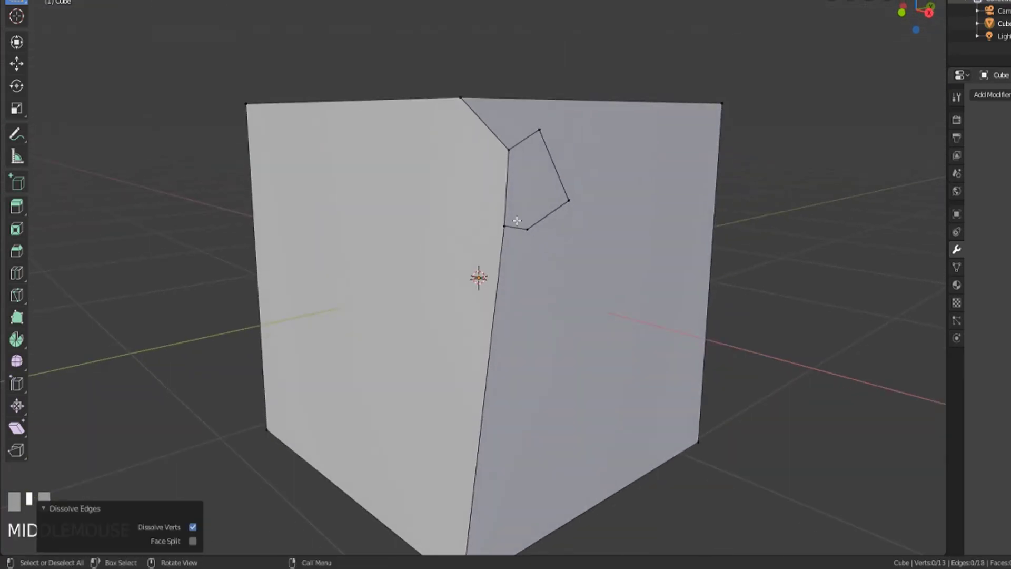
key(ctrl+z)
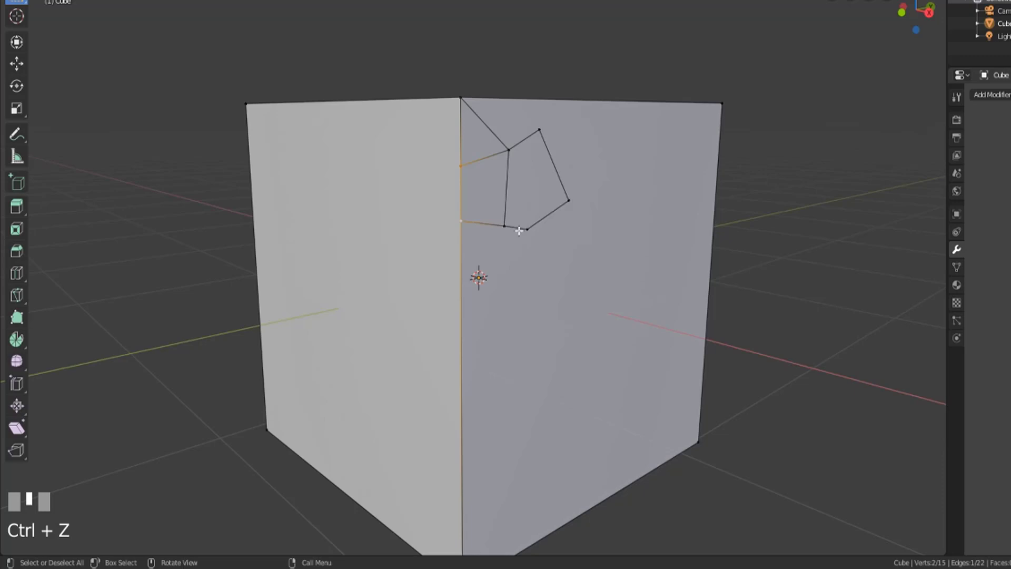
key(x)
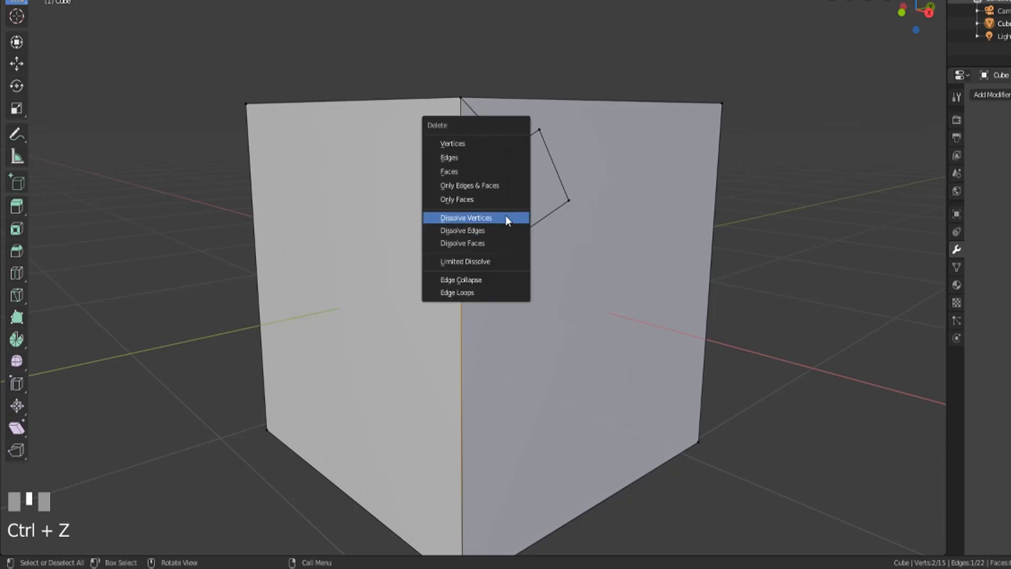
click(505, 218)
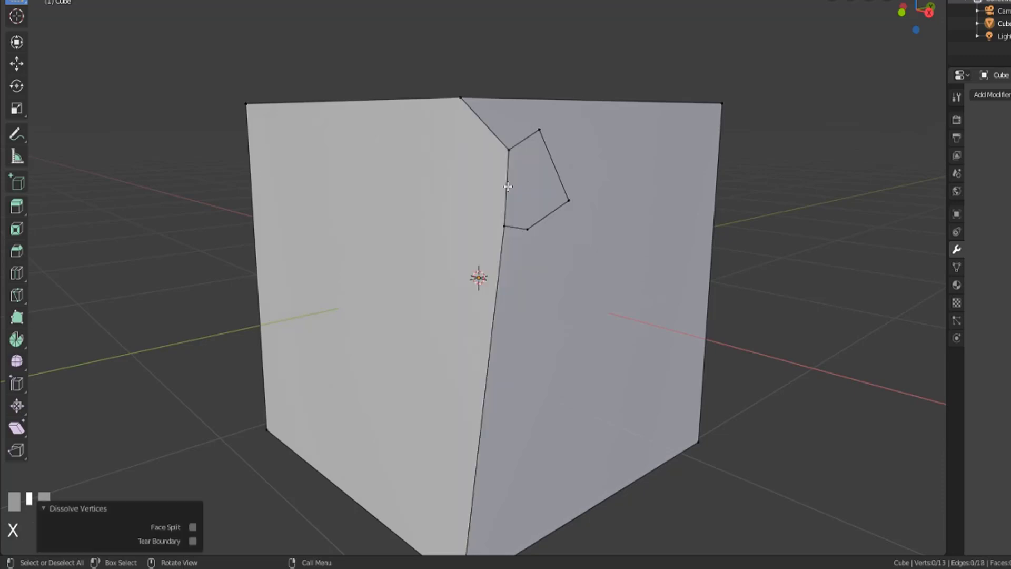
key(ctrl+z)
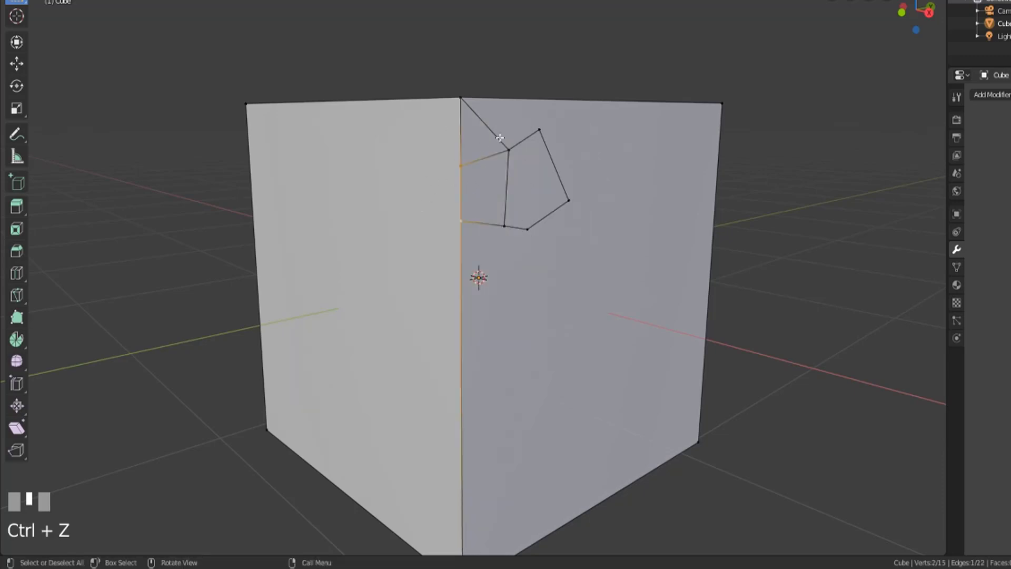
Dissolve the four vertices of the pentagon knife cut
click(509, 149)
shift+click(504, 226)
shift+click(527, 229)
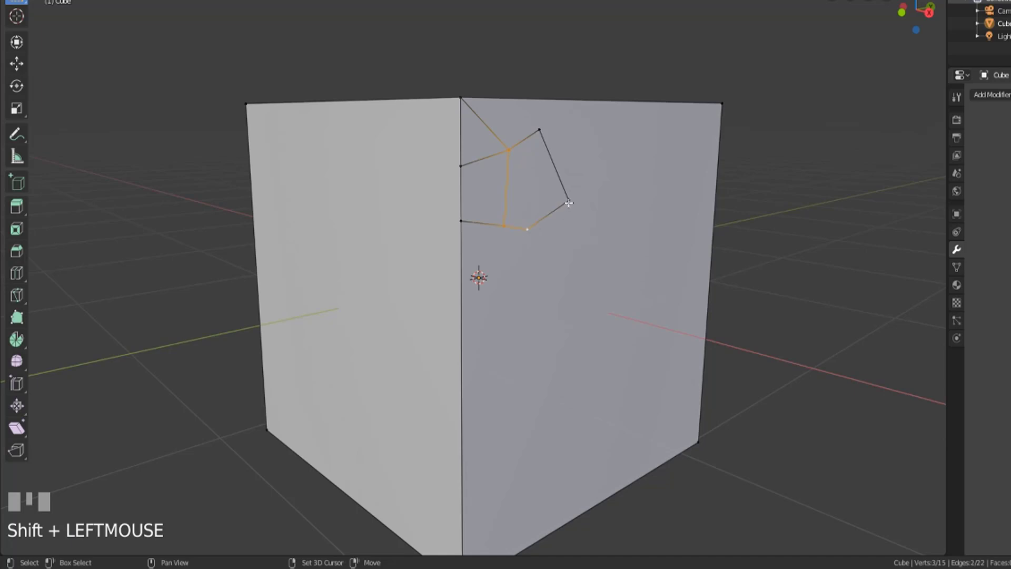
shift+click(569, 200)
key(x)
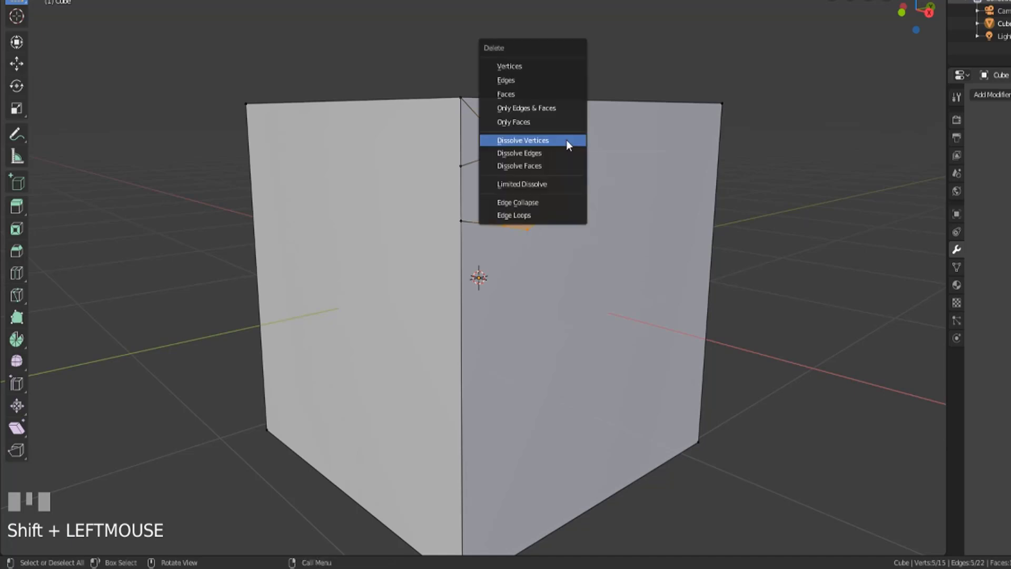
click(567, 140)
Dissolve the two seam vertices, leaving a plain 8-vertex box
click(461, 166)
shift+click(461, 220)
key(x)
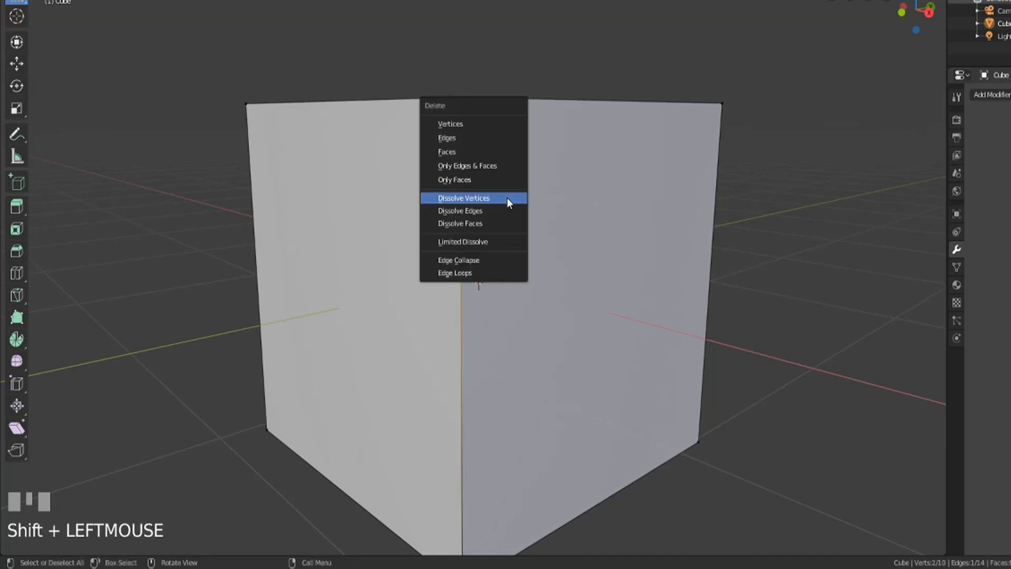
click(507, 199)
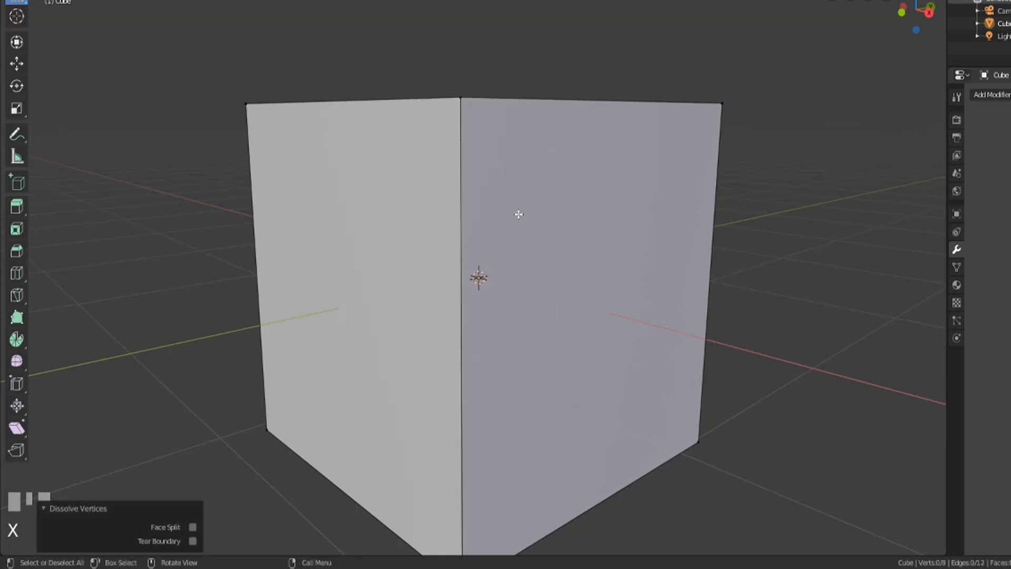
middle_drag(519, 214, 586, 224)
scroll(502, 300, up, 1)
scroll(587, 249, up, 3)
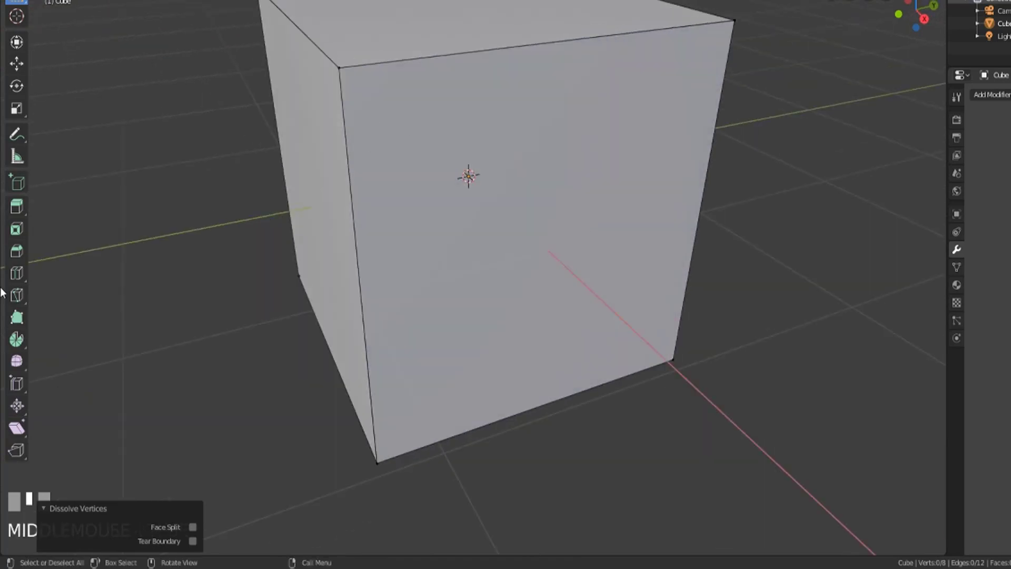
Knife a diagonal edge across the front face from top-left to bottom-right corner, giving 13 edges
click(17, 295)
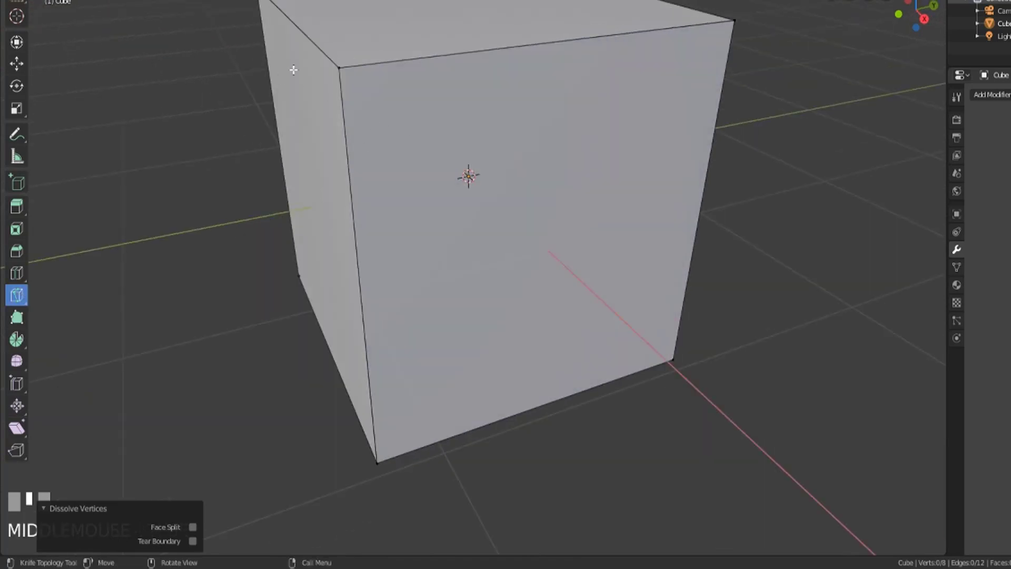
click(340, 67)
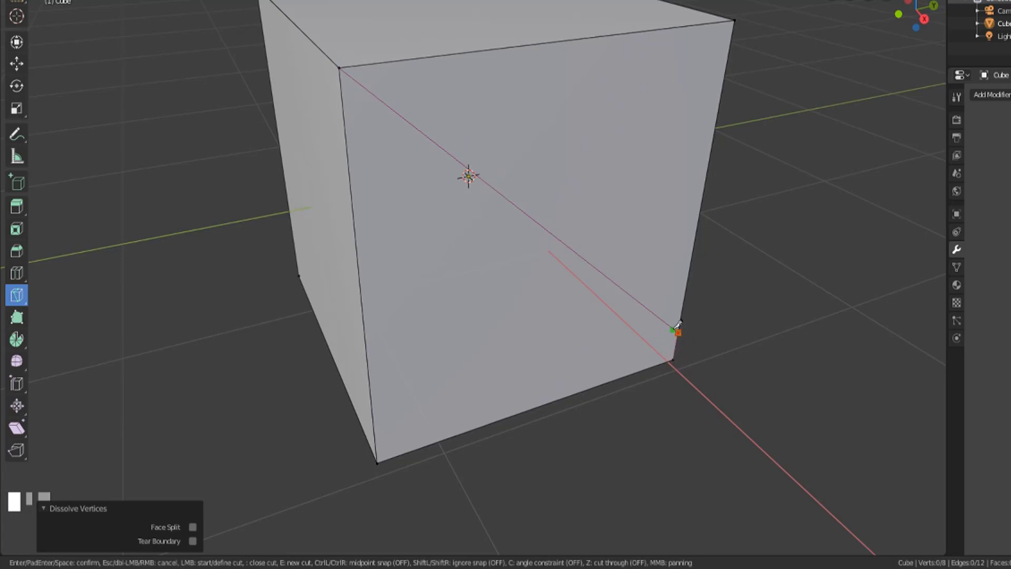
key(Escape)
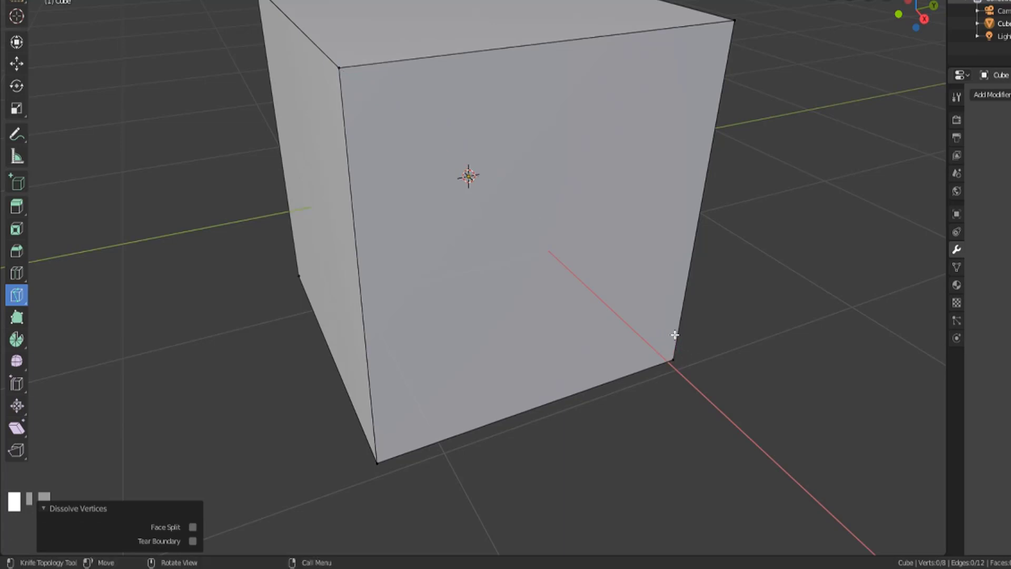
click(338, 68)
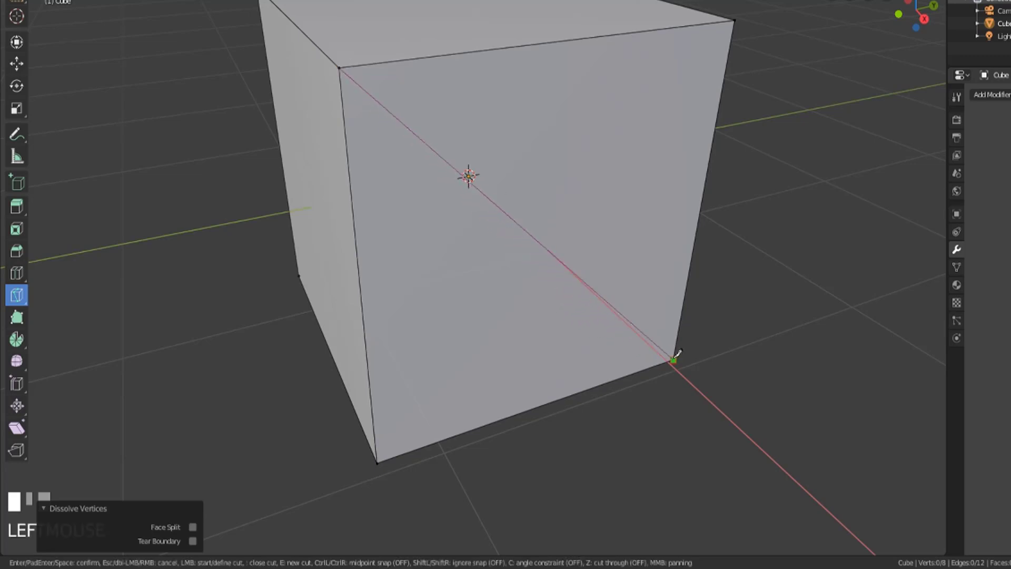
key(KP_Enter)
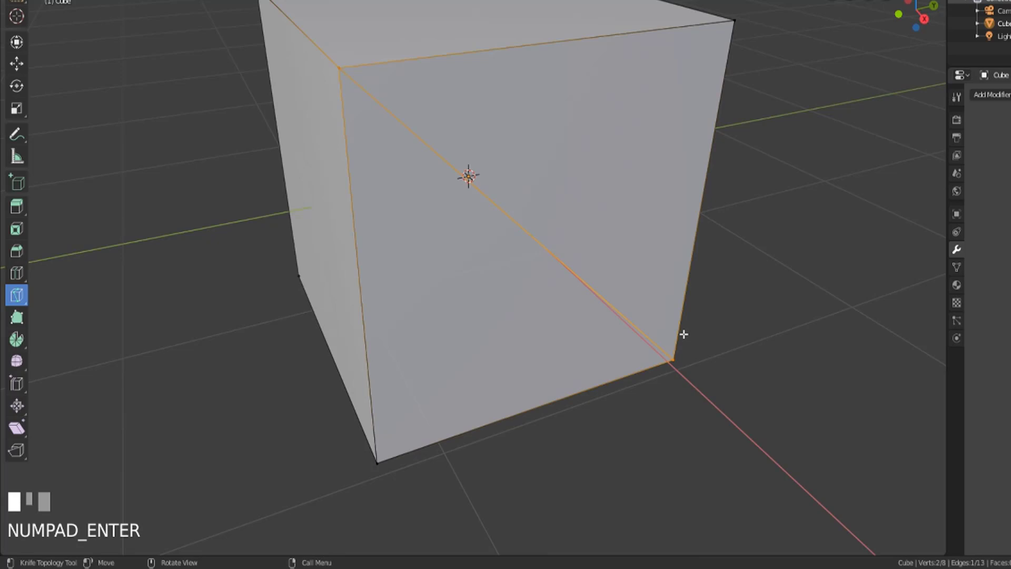
scroll(684, 334, down, 2)
middle_drag(697, 334, 572, 335)
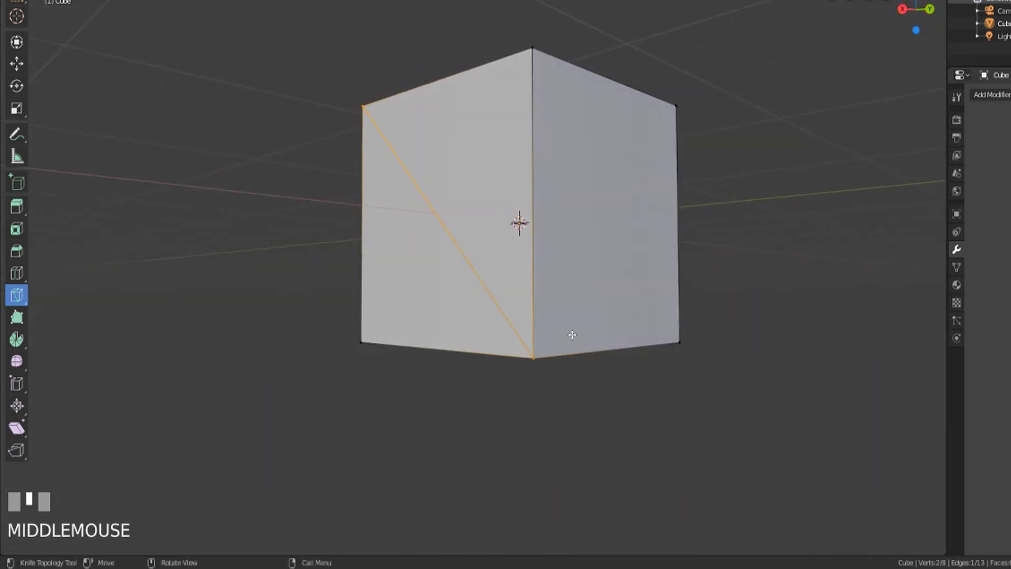
middle_drag(469, 338, 446, 362)
scroll(357, 387, down, 2)
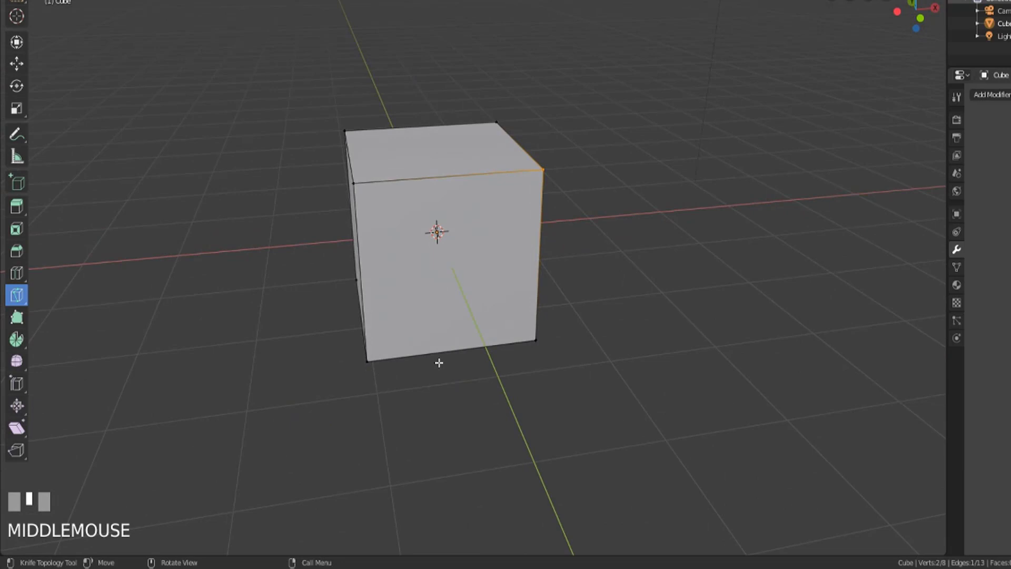
With the Bisect tool and the whole cube selected, draw a slanted slice across its upper-left part
drag(21, 300, 71, 333)
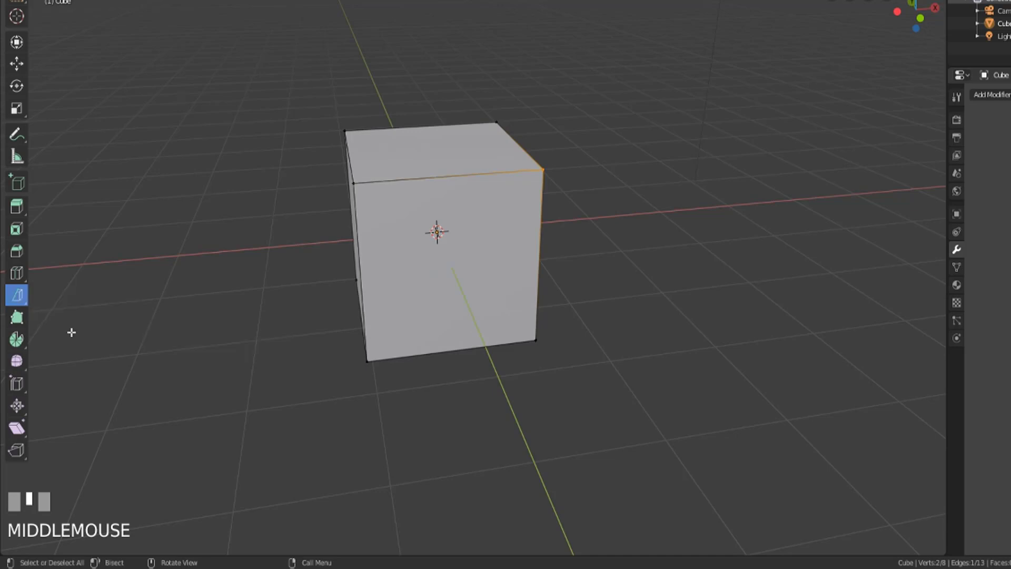
key(a)
middle_drag(68, 330, 137, 327)
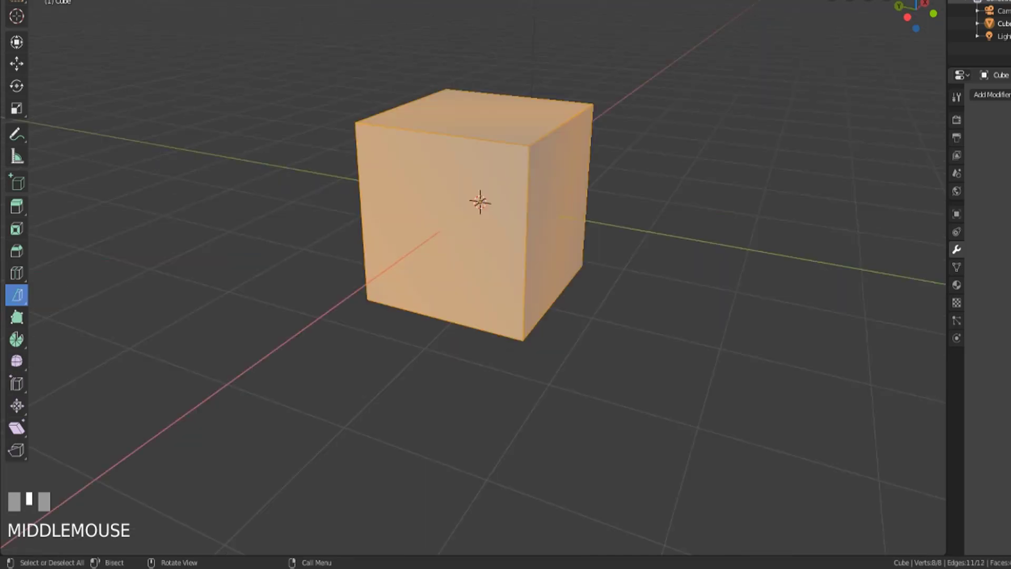
middle_drag(408, 242, 501, 246)
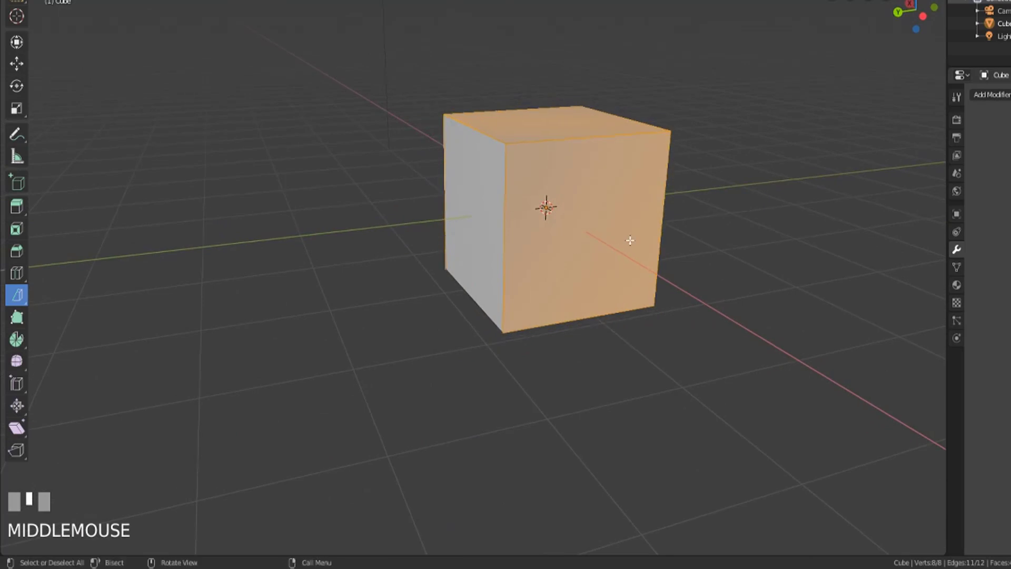
middle_drag(630, 237, 537, 239)
middle_drag(480, 174, 520, 75)
drag(484, 51, 436, 138)
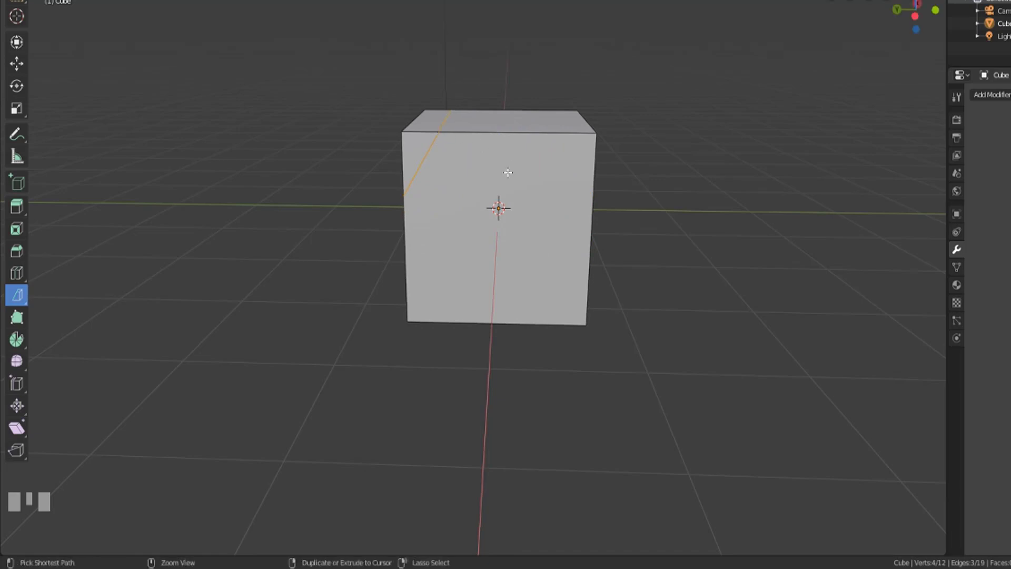
Undo the slanted slice and try a new bisect line across the cube
key(ctrl+z)
middle_drag(435, 232, 469, 149)
middle_drag(610, 377, 585, 271)
mouse_move(520, 368)
middle_down()
mouse_move(510, 373)
mouse_move(515, 366)
middle_up()
drag(541, 39, 464, 171)
middle_drag(463, 171, 662, 253)
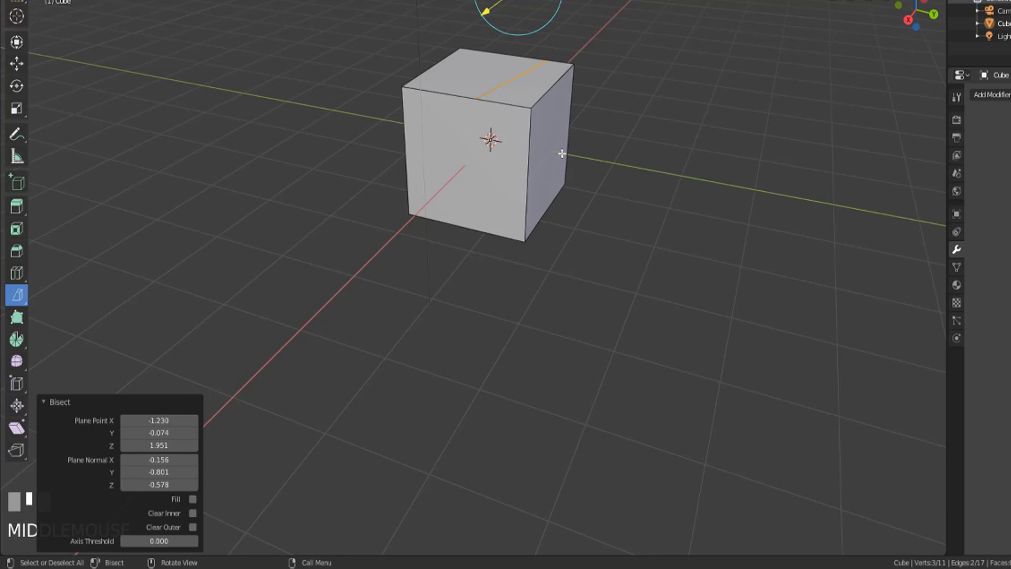
middle_drag(639, 187, 691, 272)
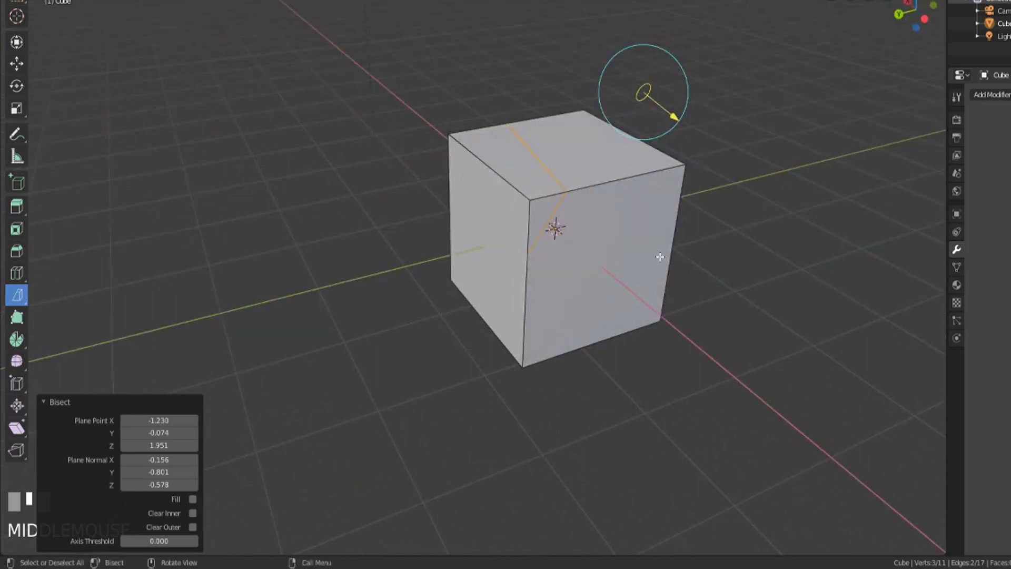
Undo again, select all, and draw a nearly vertical bisect line down the cube's front face
key(ctrl+z)
middle_drag(579, 252, 549, 248)
key(a)
middle_drag(560, 113, 553, 90)
scroll(497, 95, down, 2)
drag(489, 92, 530, 333)
middle_drag(563, 386, 533, 350)
scroll(555, 371, up, 2)
scroll(537, 349, down, 2)
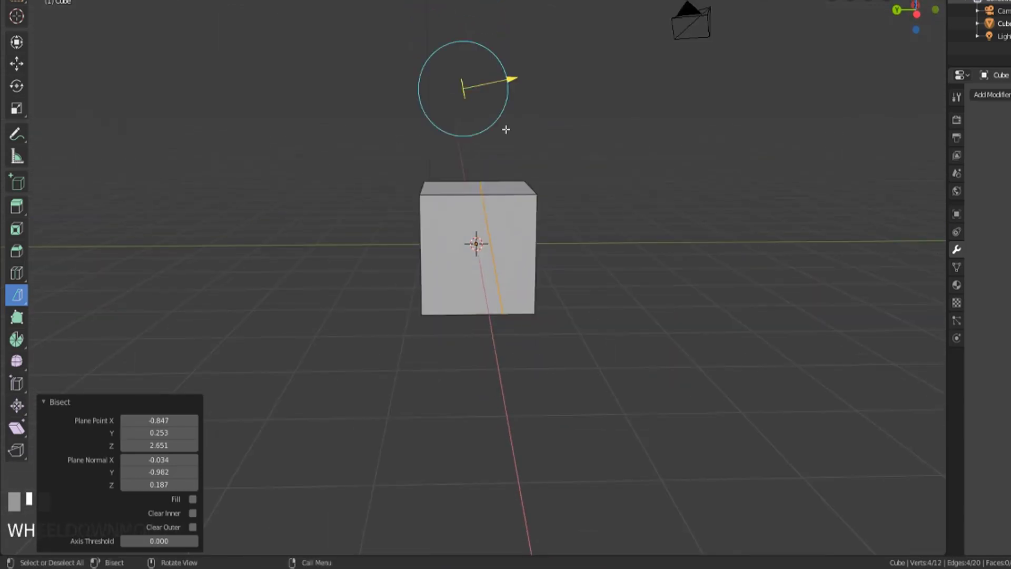
Rotate the bisect plane near-vertical and shift it to plane point -0.897, -0.042, 2.873
mouse_move(506, 99)
mouse_down()
mouse_move(498, 112)
mouse_move(509, 77)
mouse_move(502, 100)
mouse_move(513, 86)
mouse_move(555, 86)
mouse_move(529, 87)
mouse_move(512, 113)
mouse_up()
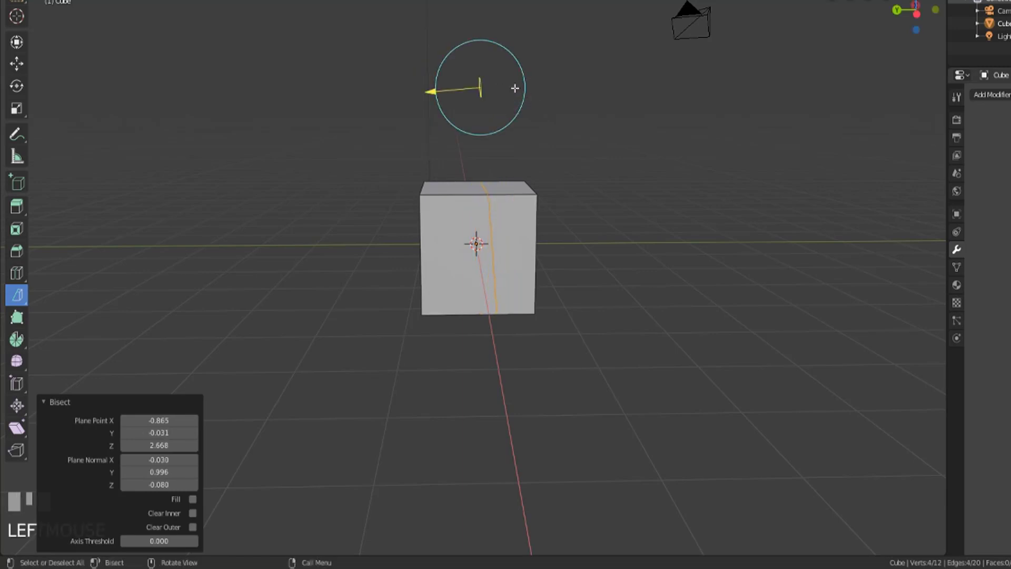
drag(429, 93, 441, 90)
right_click(528, 102)
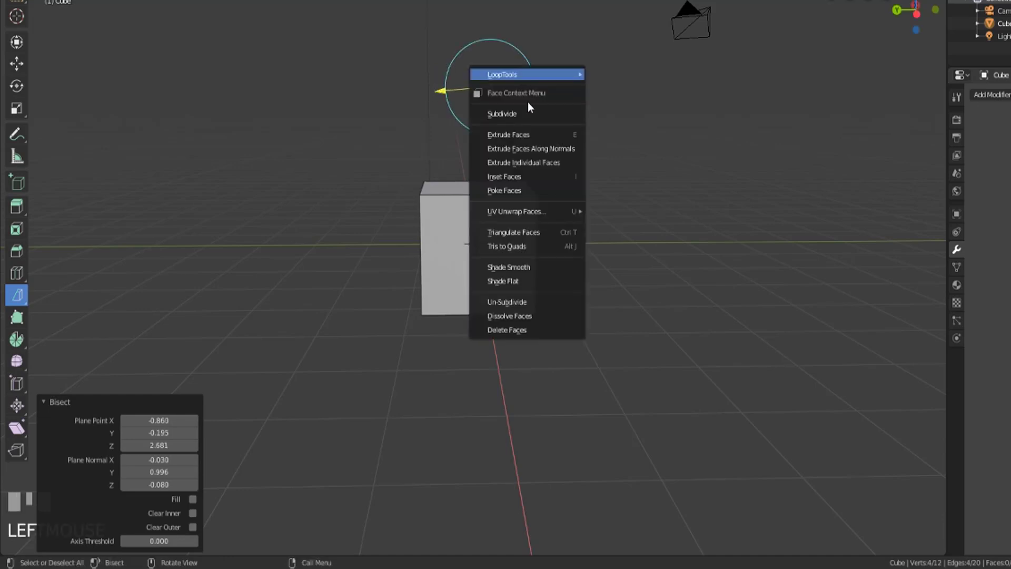
middle_drag(651, 66, 610, 135)
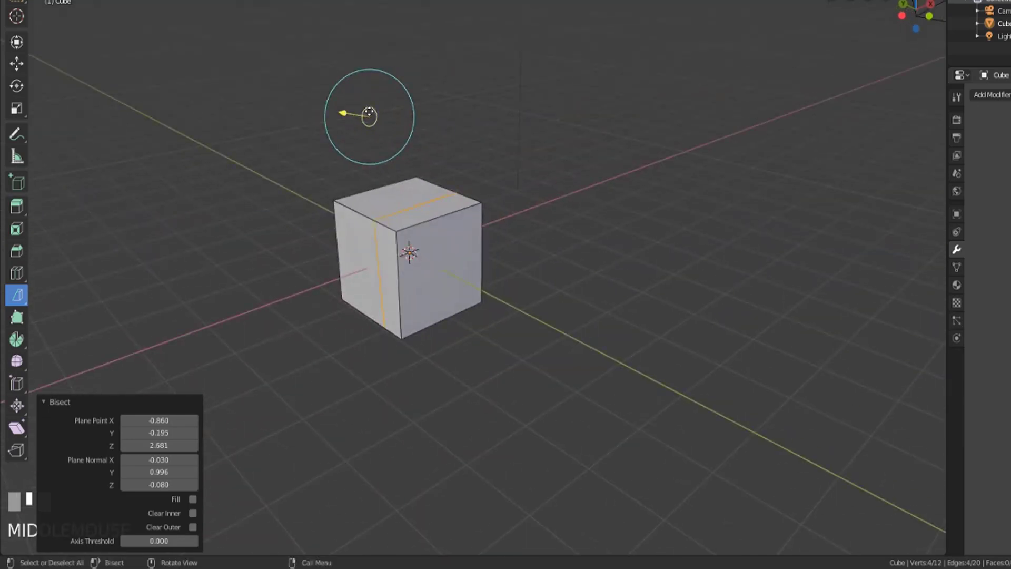
mouse_move(369, 113)
mouse_down()
mouse_move(384, 167)
mouse_move(360, 102)
mouse_up()
middle_drag(372, 153, 429, 331)
scroll(390, 306, up, 3)
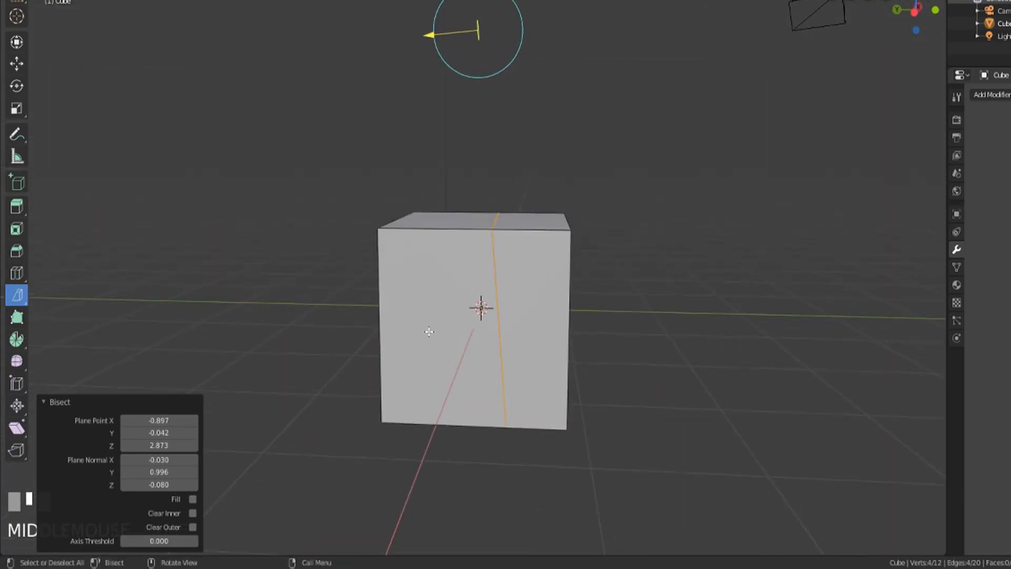
Try the Bisect options Clear Inner, Clear Outer and Fill on the vertical slice
click(196, 516)
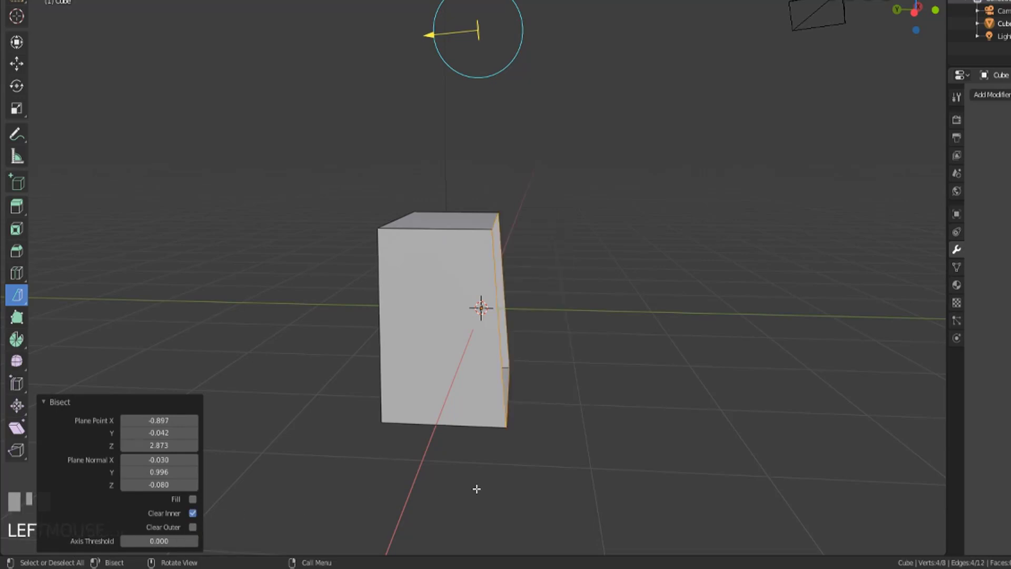
click(192, 516)
click(191, 521)
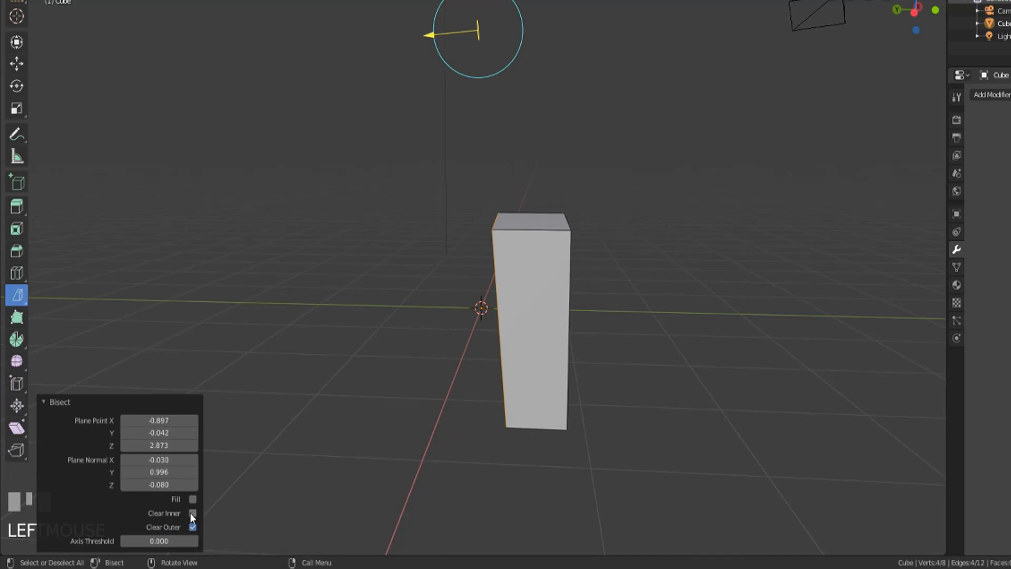
middle_drag(391, 453, 409, 442)
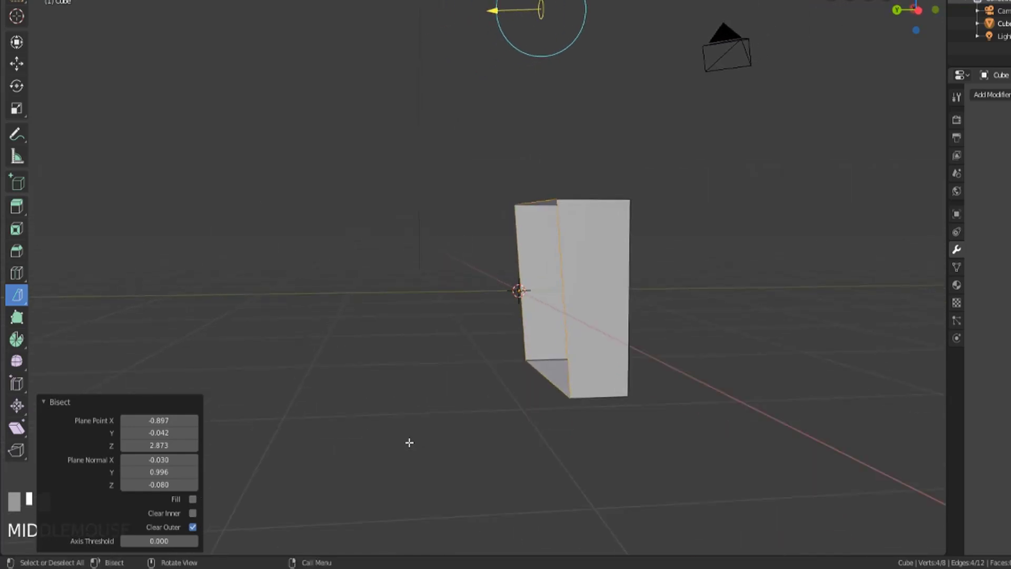
click(193, 513)
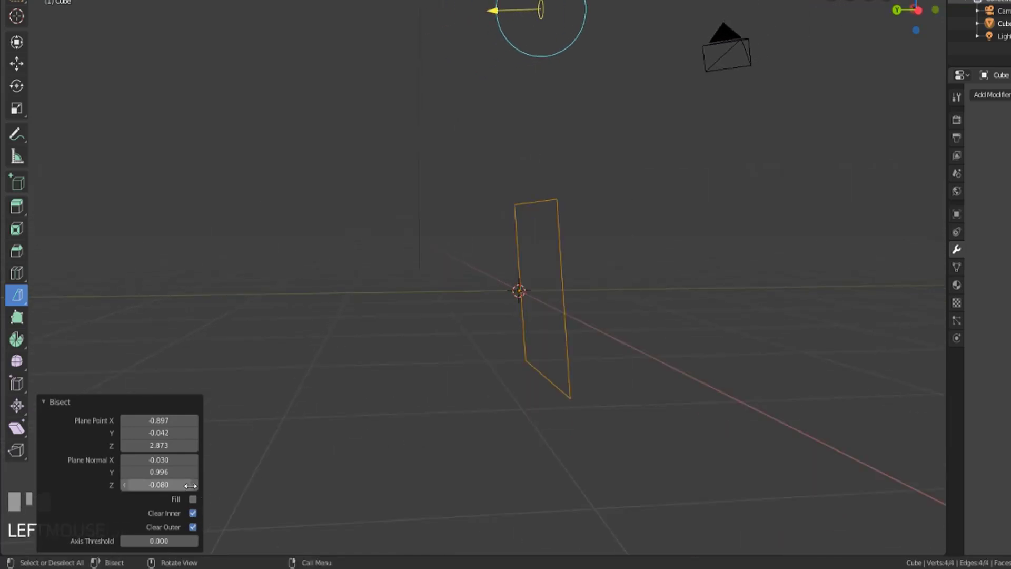
click(192, 527)
middle_drag(245, 495, 263, 483)
click(193, 499)
middle_drag(410, 485, 467, 458)
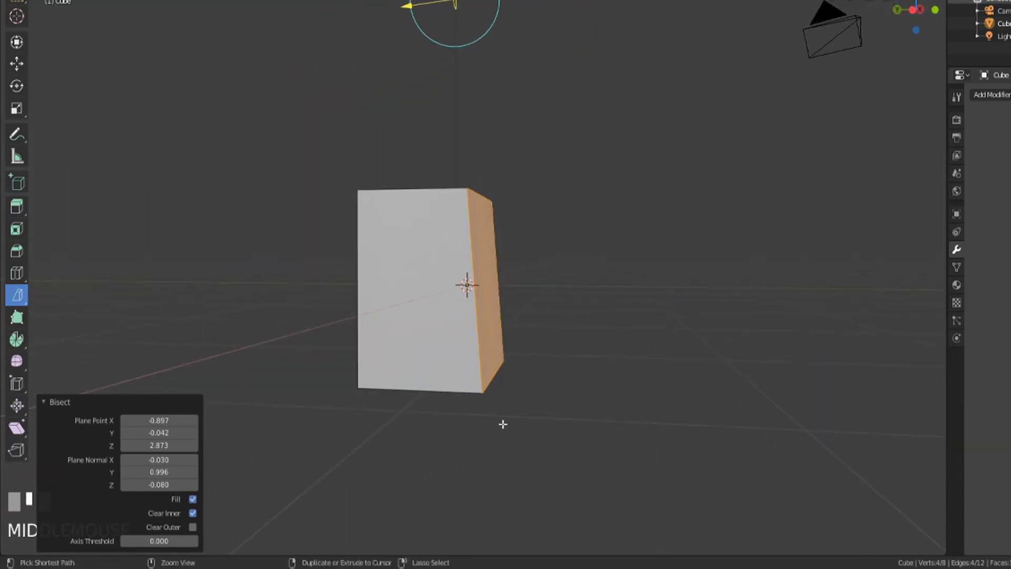
Undo and draw a new bisect line diagonally across the cube's upper-right corner, plane point -1.740, -0.082, 1.571
key(ctrl+z)
middle_drag(520, 399, 483, 176)
drag(467, 173, 569, 292)
middle_drag(569, 293, 495, 301)
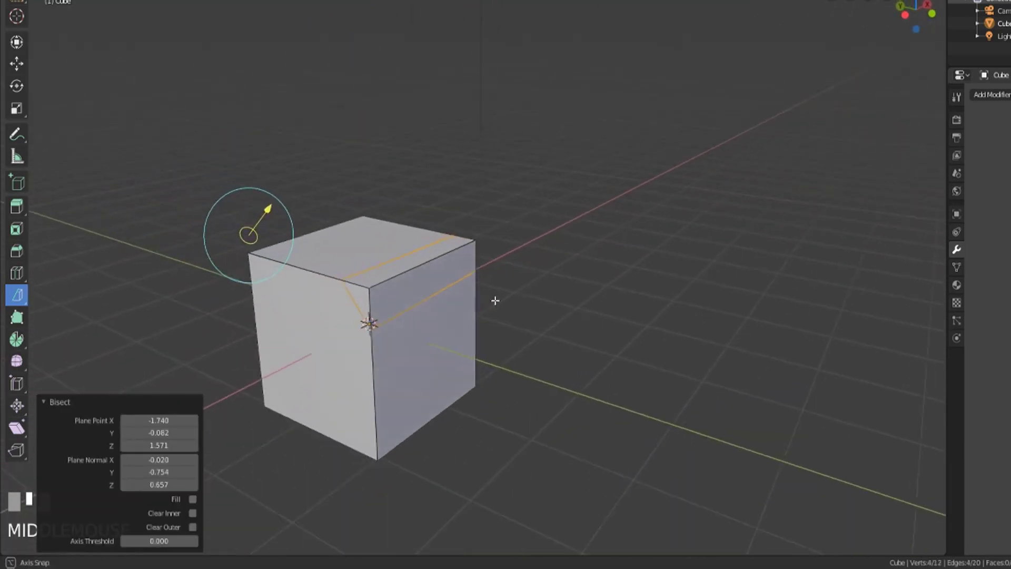
Enable Clear Outer and Fill with Clear Inner off, capping the sliced-off corner (10 vertices, 15 edges)
click(193, 514)
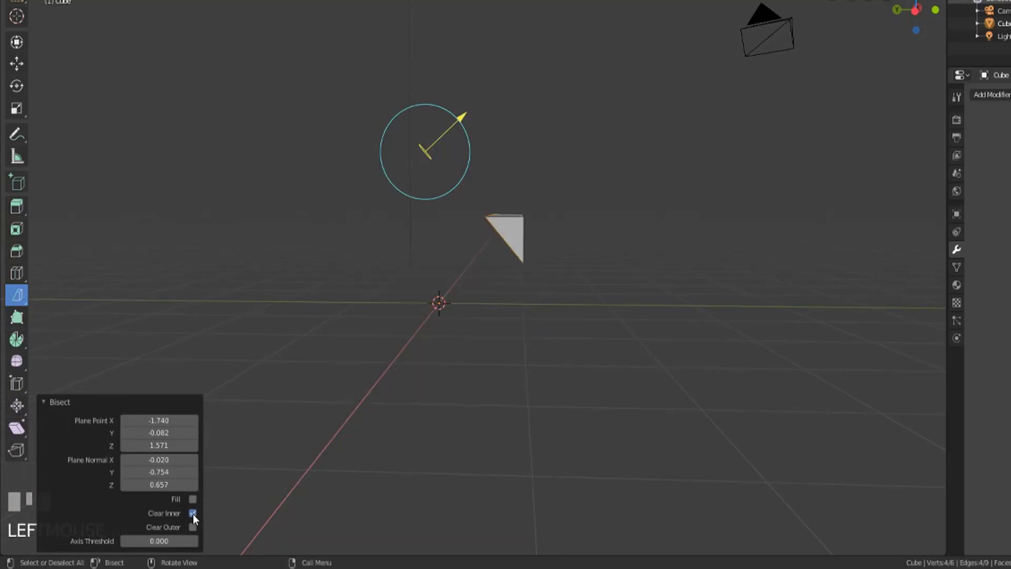
click(193, 527)
click(193, 514)
click(193, 499)
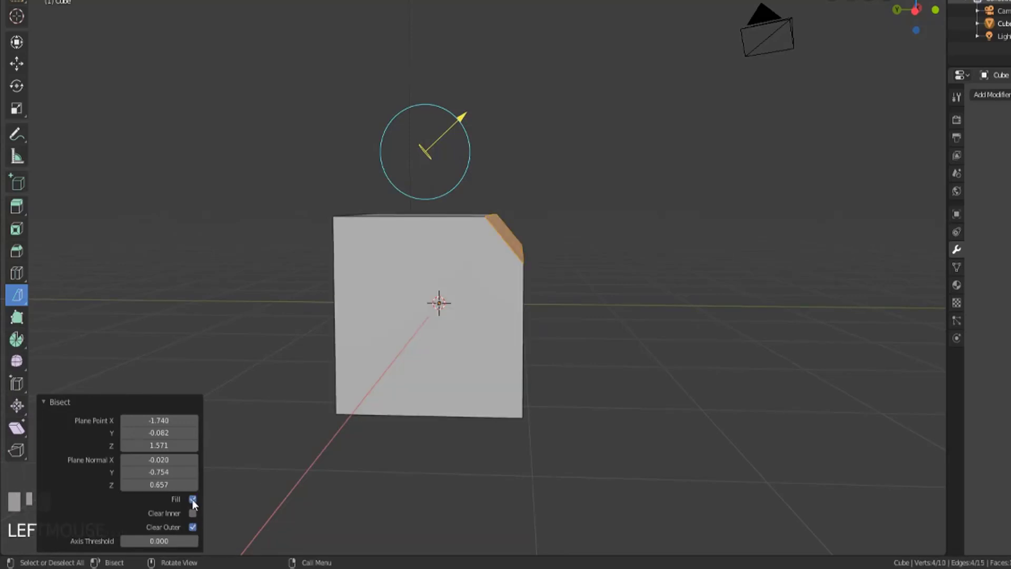
middle_drag(593, 422, 476, 452)
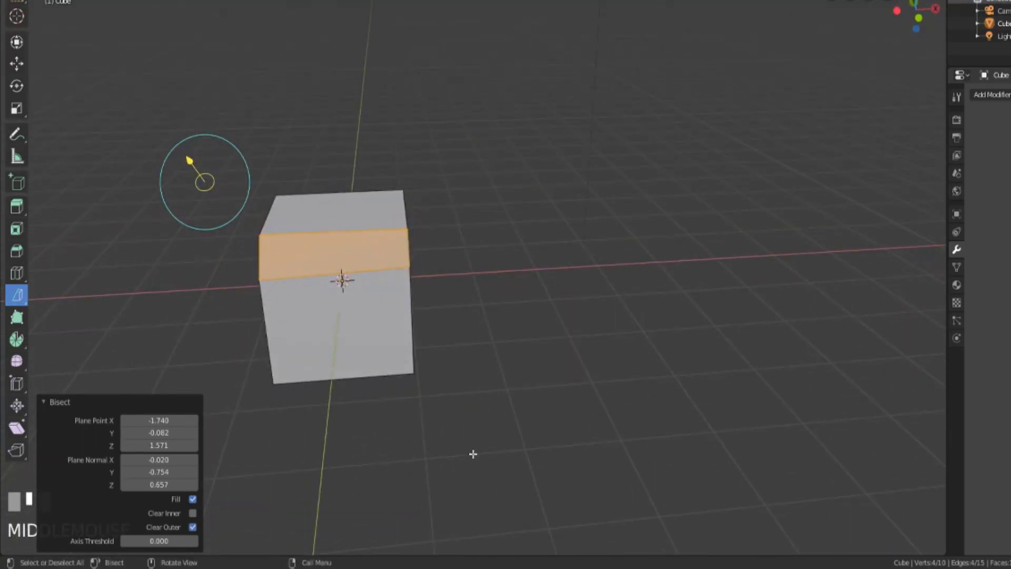